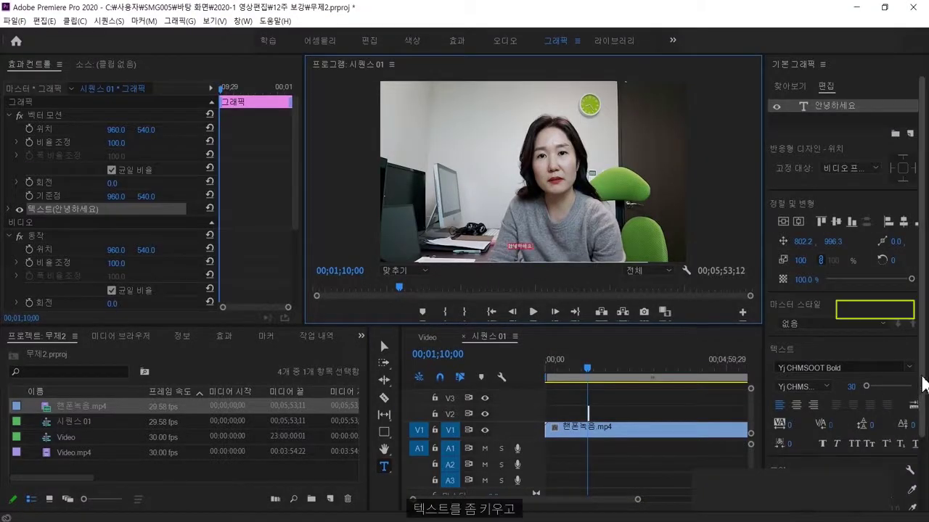
Enlarge the 안녕하세요 title to size 75 and lengthen its V2 clip.
{"action": "scroll", "coordinate": [842, 348], "scroll_direction": "down", "scroll_amount": 3}
{"action": "left_click_drag", "start_coordinate": [865, 310], "coordinate": [878, 315]}
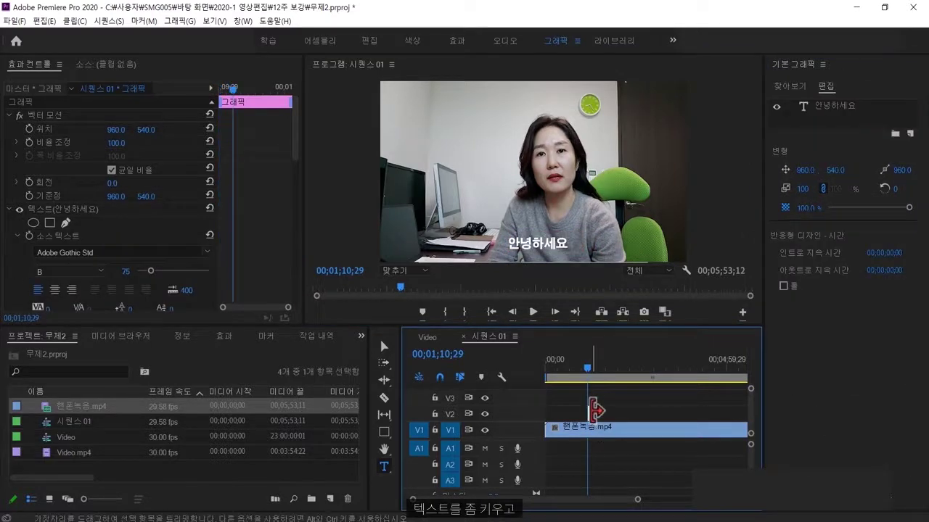
{"action": "left_click_drag", "start_coordinate": [593, 417], "coordinate": [687, 415]}
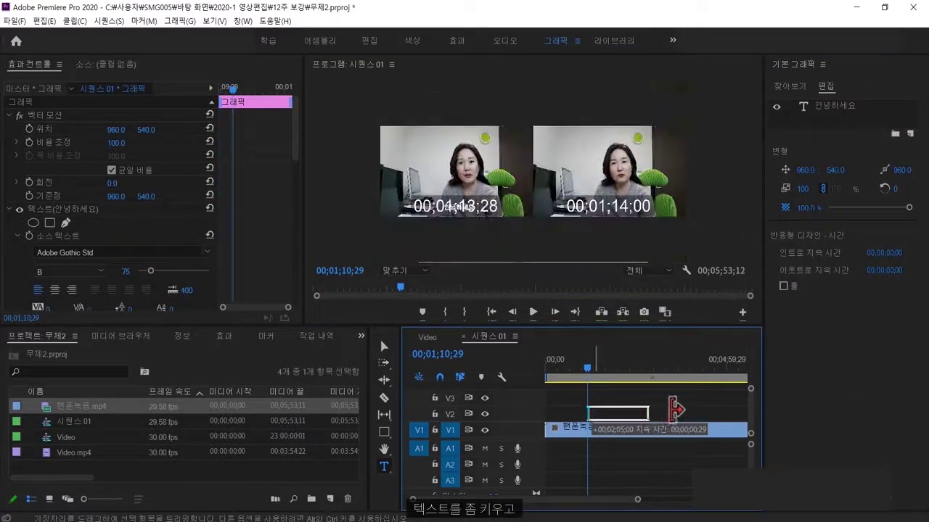
{"action": "left_click", "coordinate": [589, 371]}
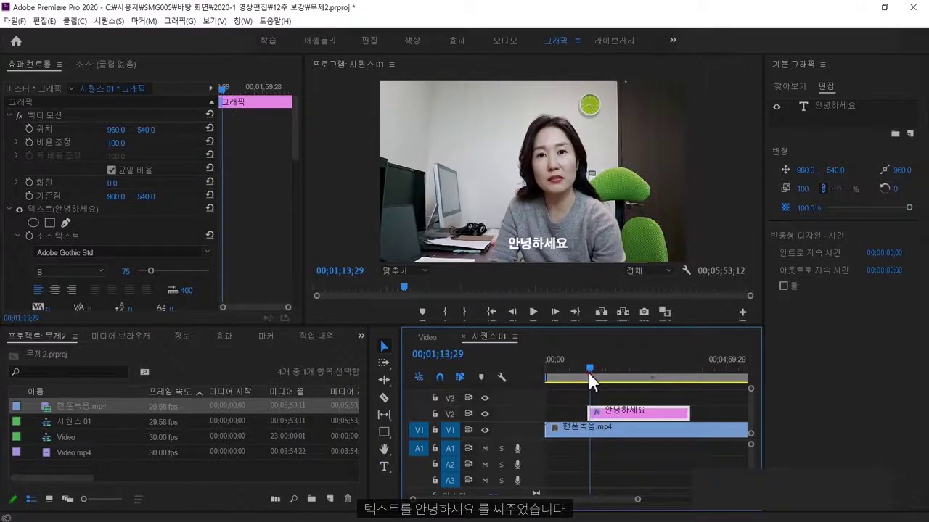
Centre-align the title text and snap it to the horizontal centre near the bottom (960.0, 977.5).
{"action": "double_click", "coordinate": [540, 245]}
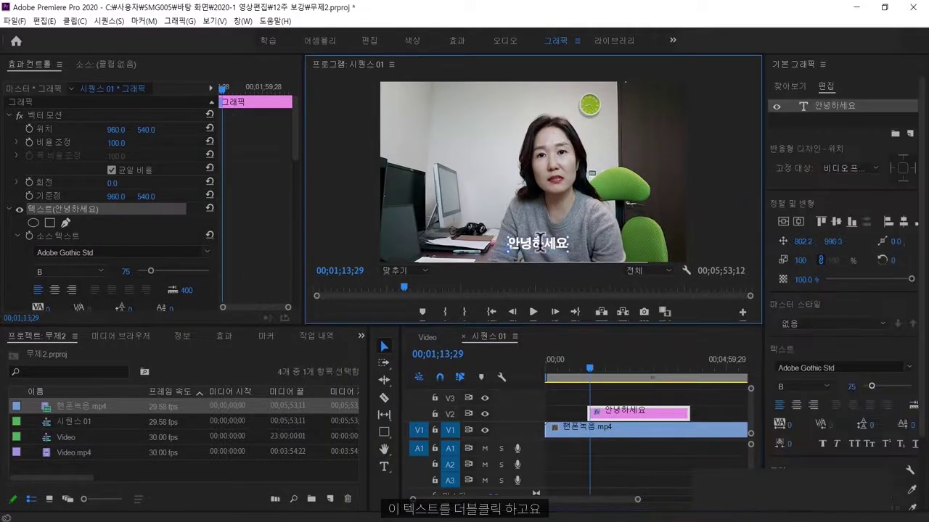
{"action": "scroll", "coordinate": [834, 324], "scroll_direction": "down", "scroll_amount": 3}
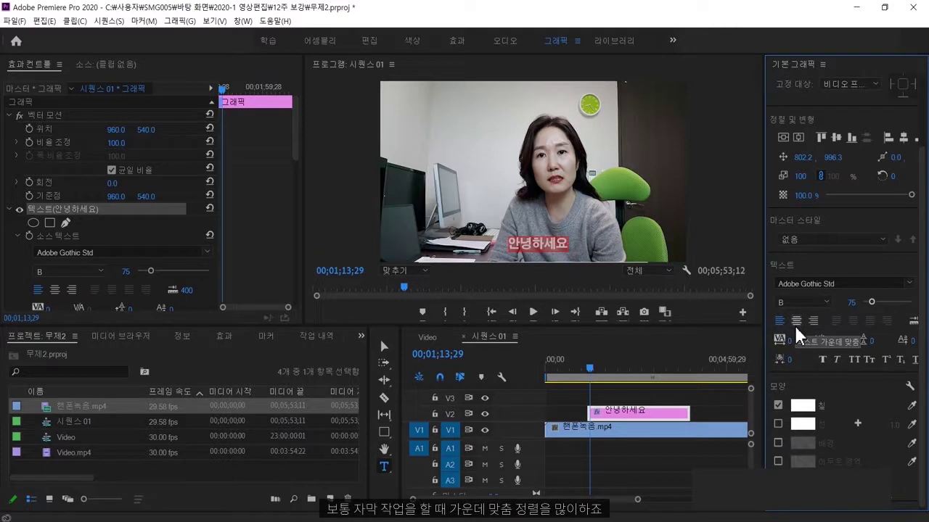
{"action": "left_click", "coordinate": [795, 322]}
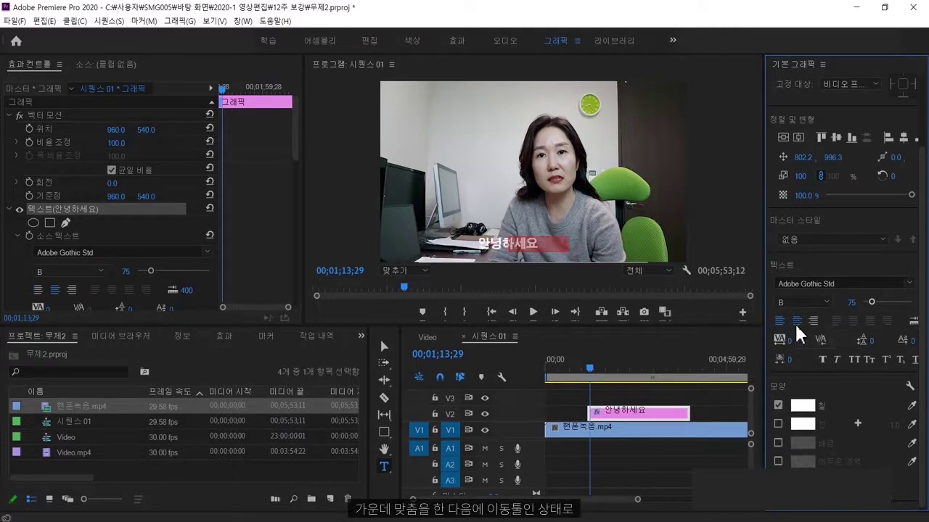
{"action": "left_click", "coordinate": [390, 348]}
{"action": "left_click", "coordinate": [497, 245]}
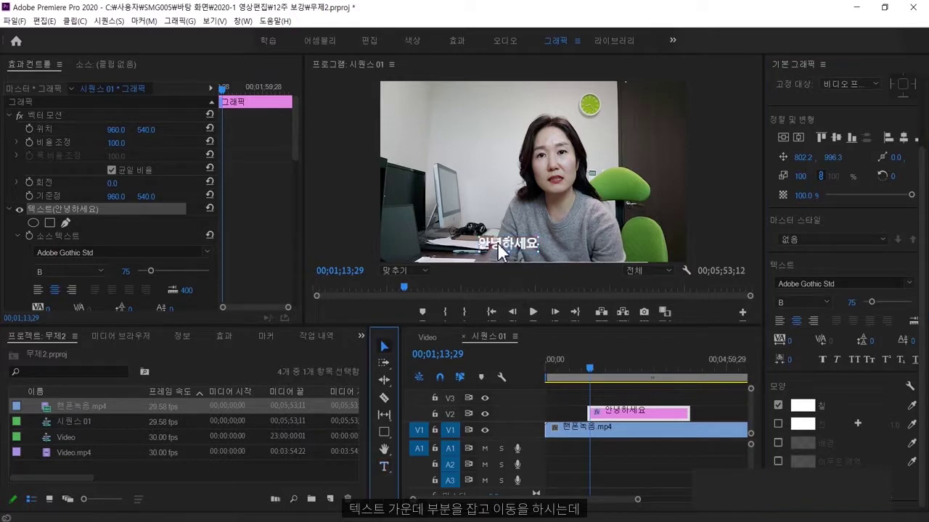
{"action": "left_click_drag", "start_coordinate": [498, 252], "coordinate": [508, 252]}
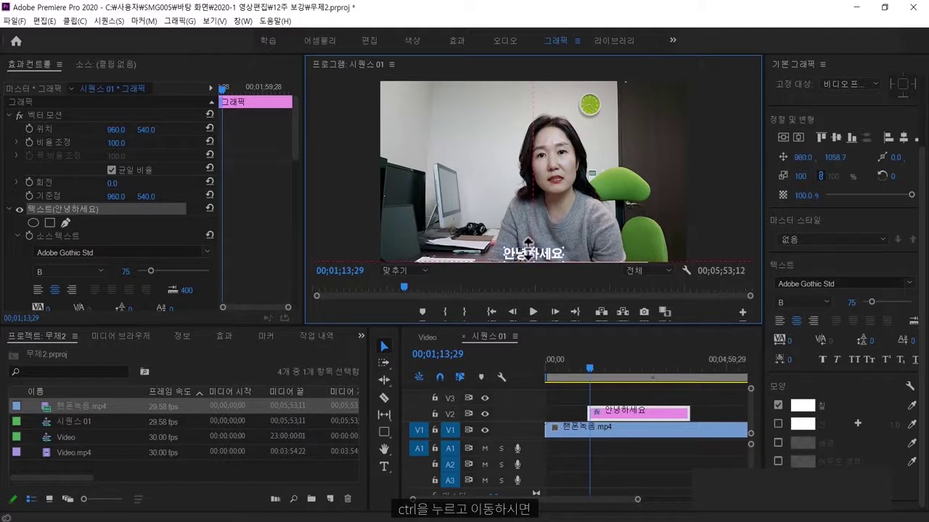
{"action": "mouse_move", "coordinate": [507, 247]}
{"action": "left_mouse_down"}
{"action": "mouse_move", "coordinate": [534, 238]}
{"action": "mouse_move", "coordinate": [532, 248]}
{"action": "left_mouse_up"}
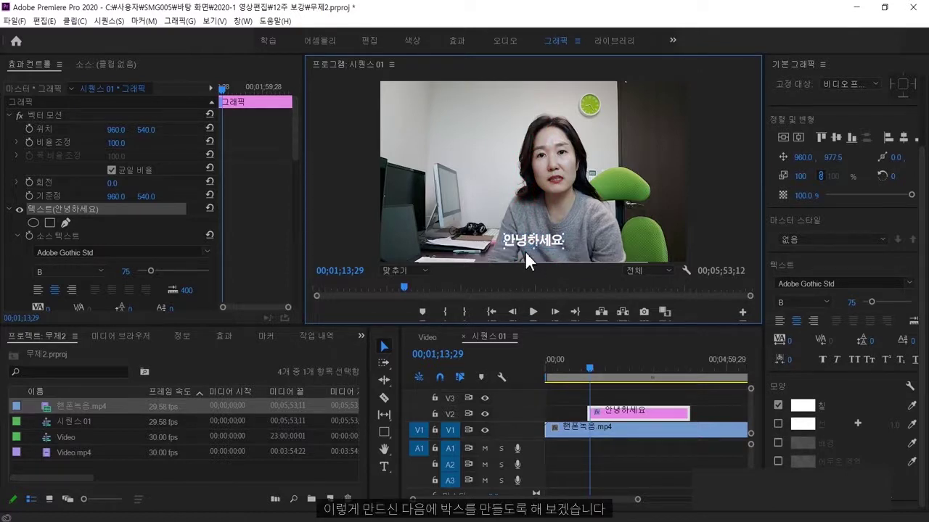
Draw a caption-sized black rectangle and centre it on the title at 962.5, 951.6.
{"action": "left_click", "coordinate": [384, 438]}
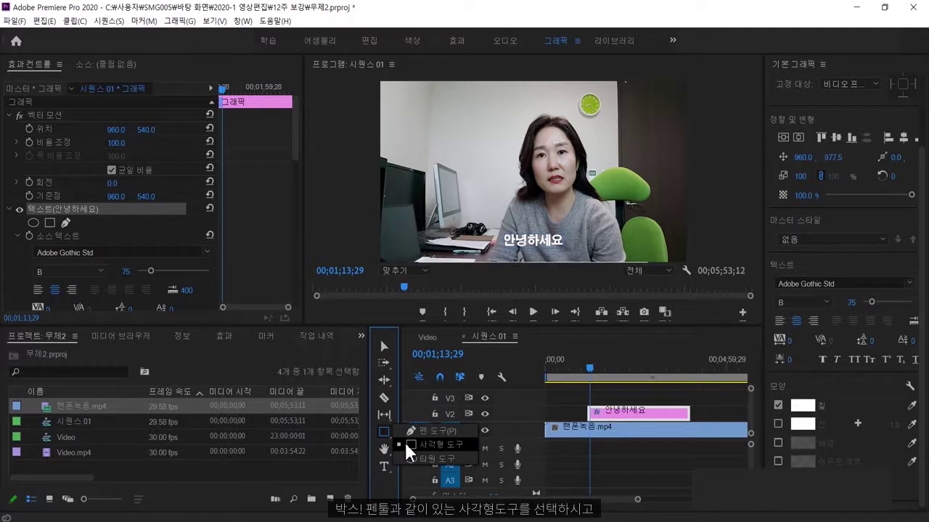
{"action": "left_click", "coordinate": [407, 446]}
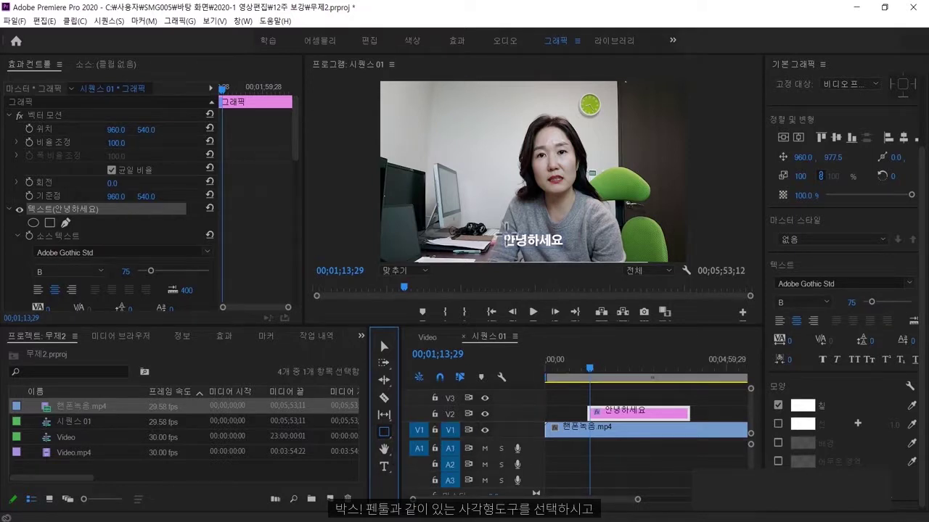
{"action": "left_click_drag", "start_coordinate": [503, 234], "coordinate": [509, 246]}
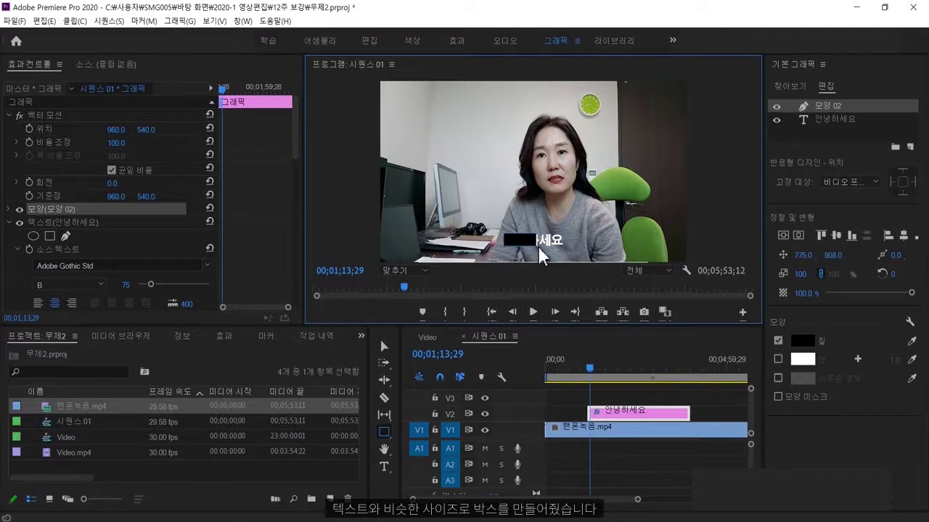
{"action": "left_click_drag", "start_coordinate": [537, 246], "coordinate": [557, 248]}
{"action": "key", "text": "v"}
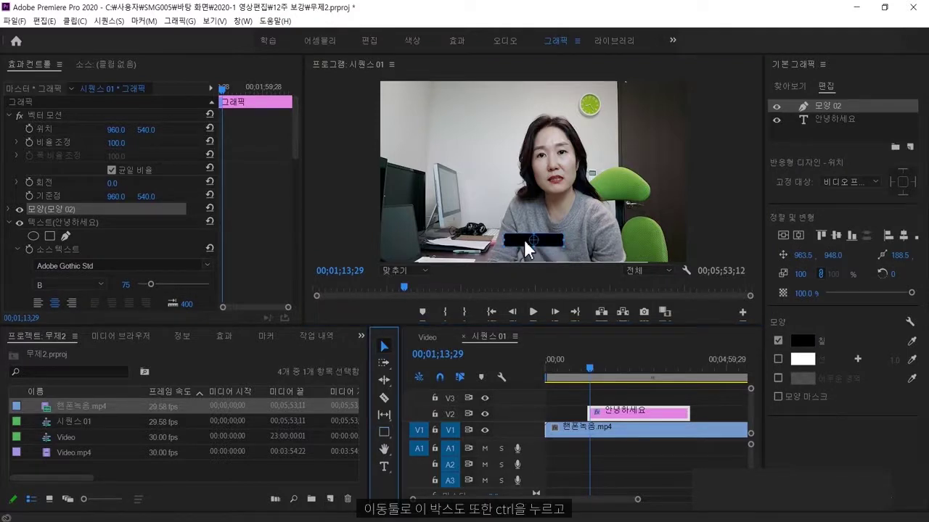
{"action": "left_click_drag", "start_coordinate": [523, 239], "coordinate": [524, 242]}
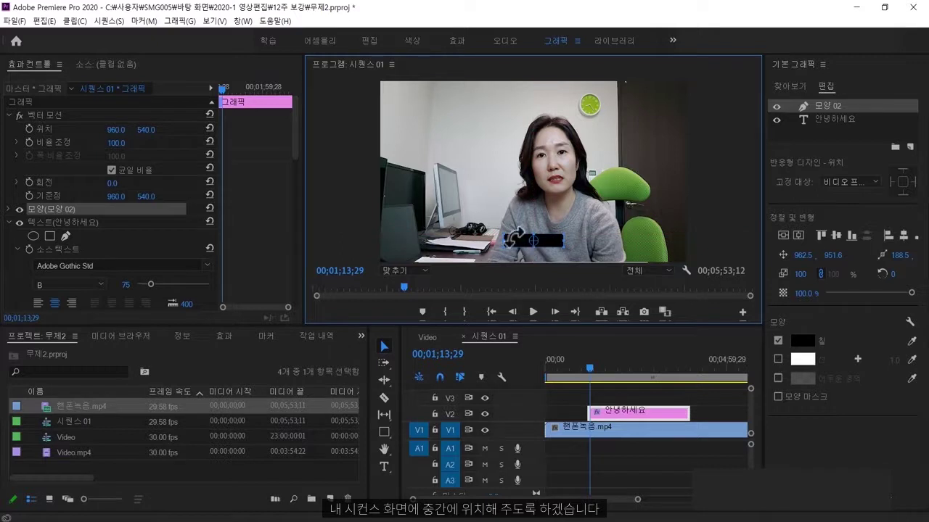
Move the 안녕하세요 text layer above Shape 02 and set the box's opacity to 86%.
{"action": "left_click", "coordinate": [624, 422]}
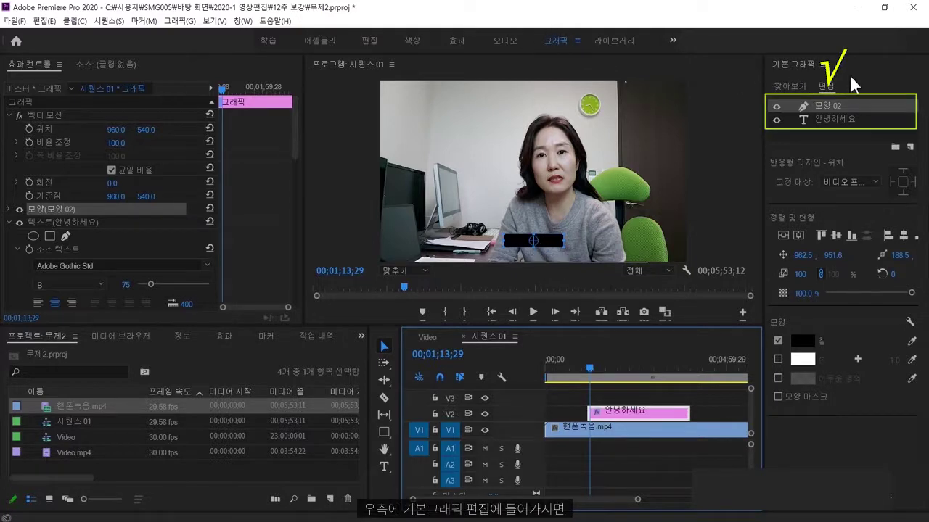
{"action": "left_click", "coordinate": [828, 119]}
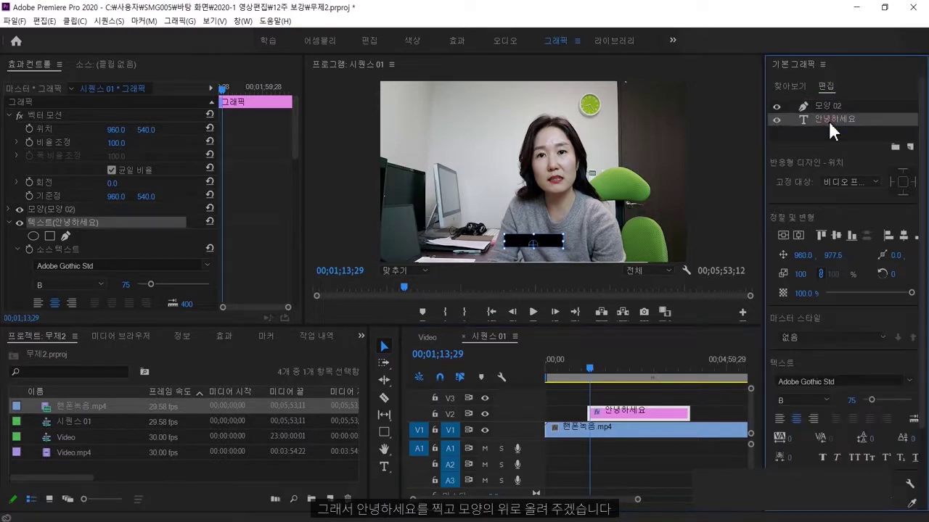
{"action": "left_click_drag", "start_coordinate": [828, 119], "coordinate": [829, 102]}
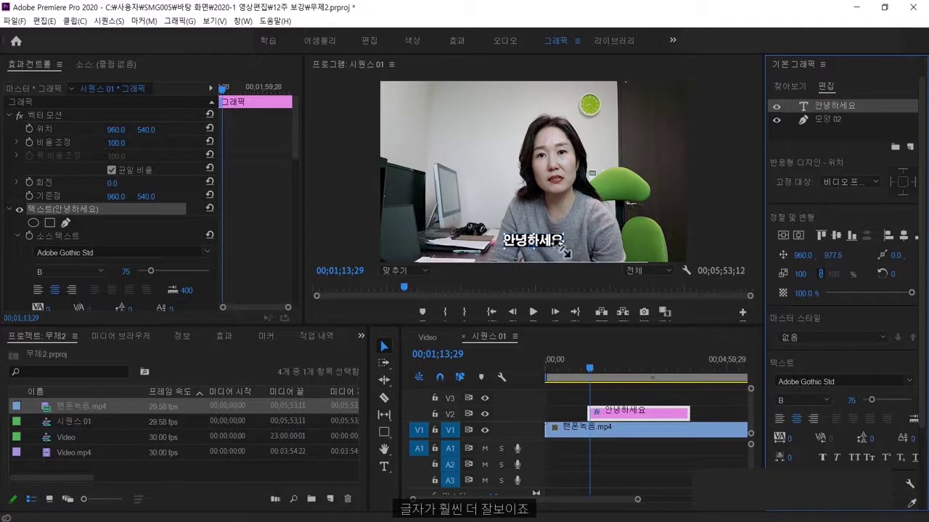
{"action": "left_click", "coordinate": [826, 120]}
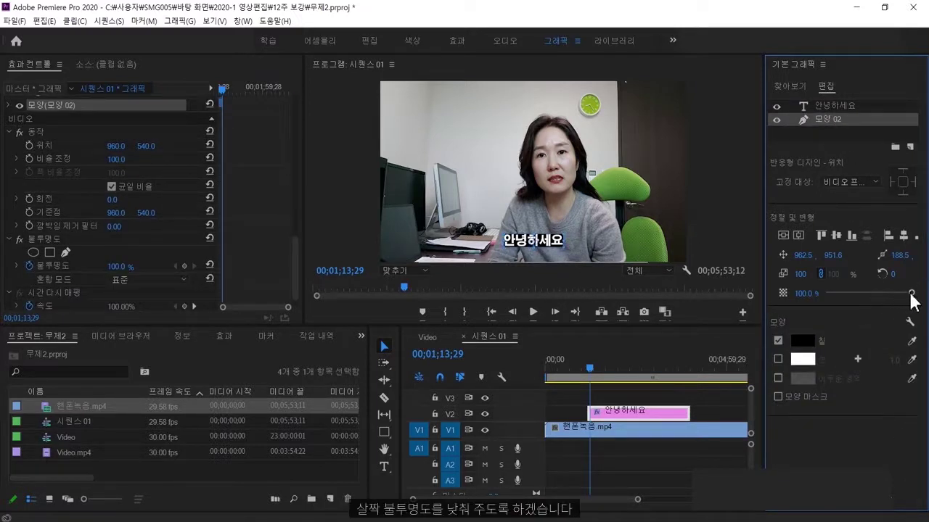
{"action": "left_click_drag", "start_coordinate": [912, 293], "coordinate": [899, 298]}
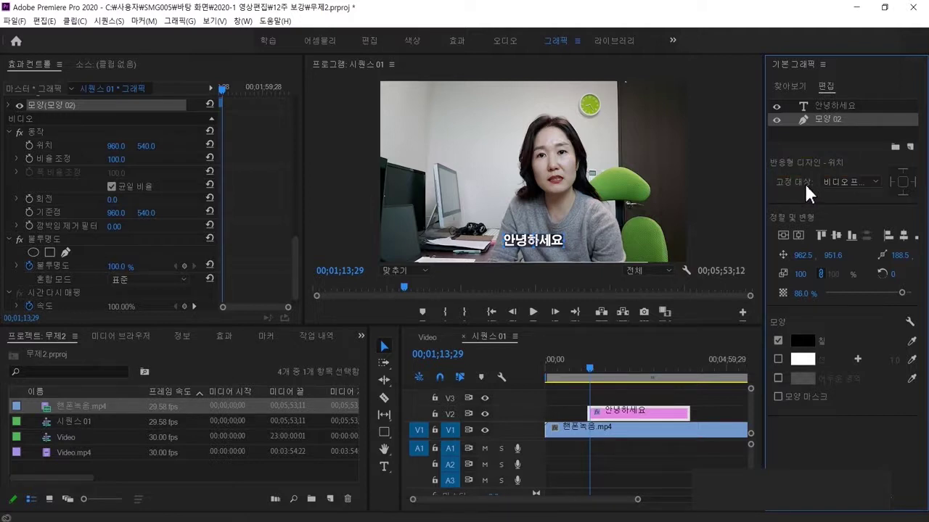
Pin Shape 02 to the 안녕하세요 text layer on all edges, keeping the layer's name.
{"action": "double_click", "coordinate": [825, 118]}
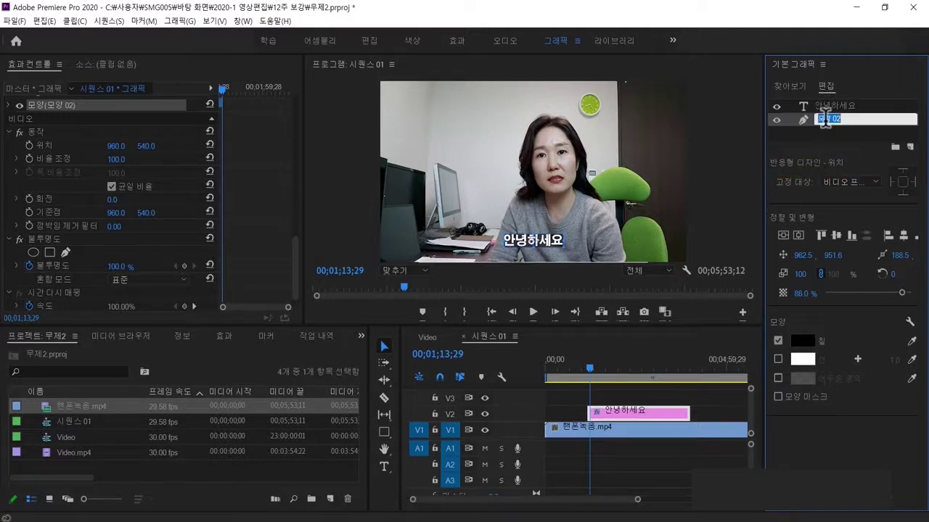
{"action": "double_click", "coordinate": [808, 118]}
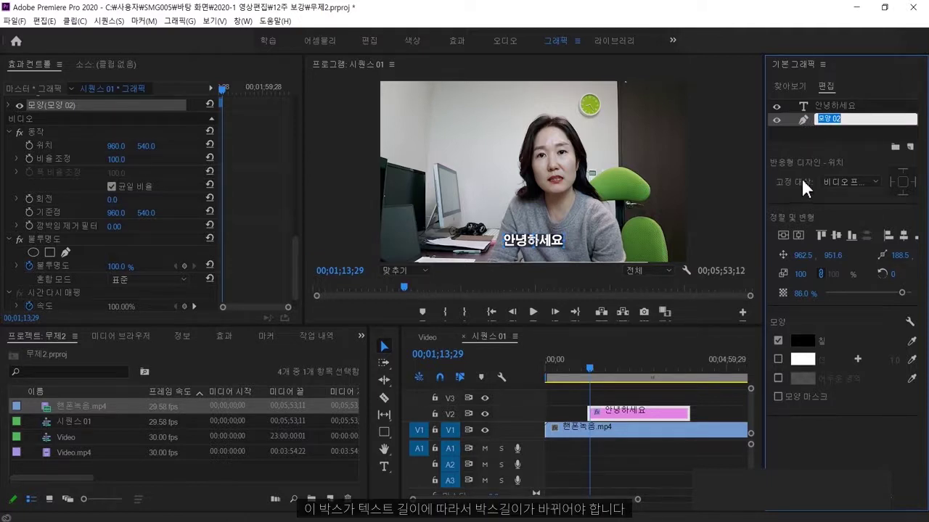
{"action": "left_click", "coordinate": [832, 153]}
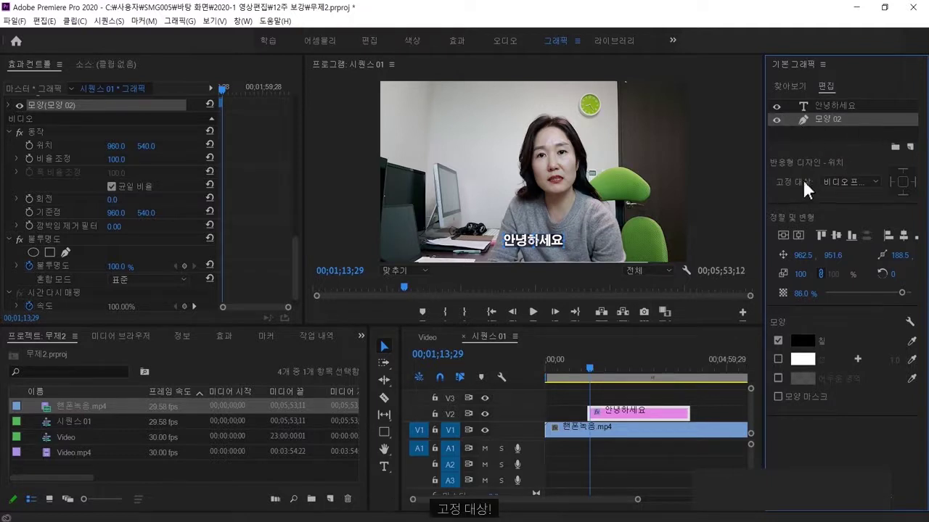
{"action": "left_click", "coordinate": [874, 180]}
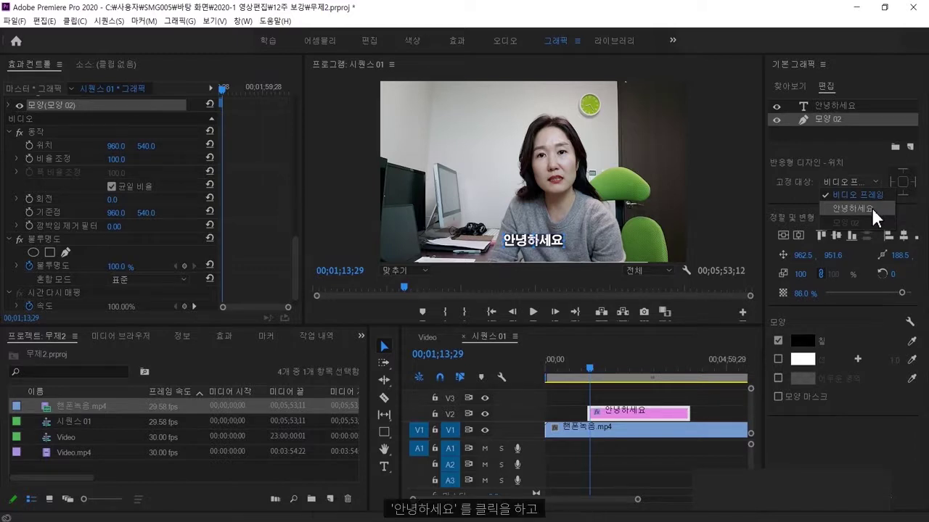
{"action": "left_click", "coordinate": [871, 207]}
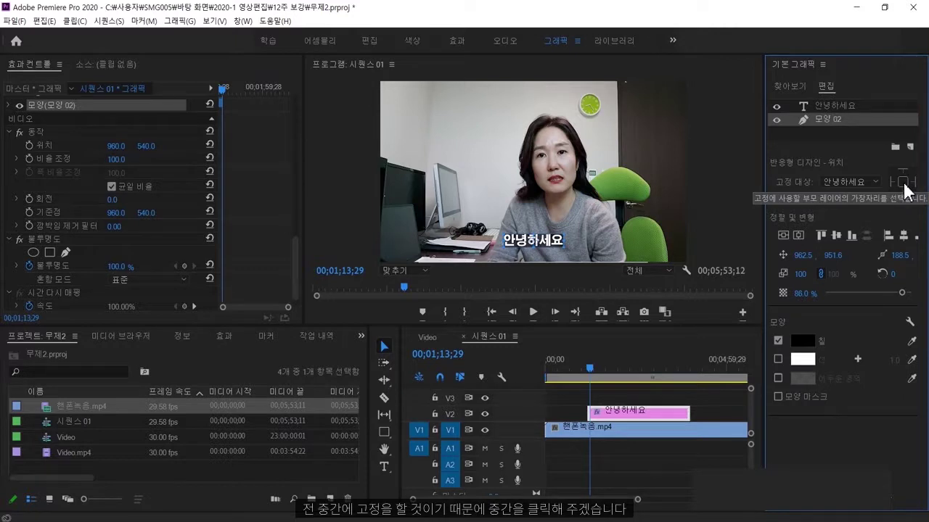
{"action": "left_click", "coordinate": [904, 183]}
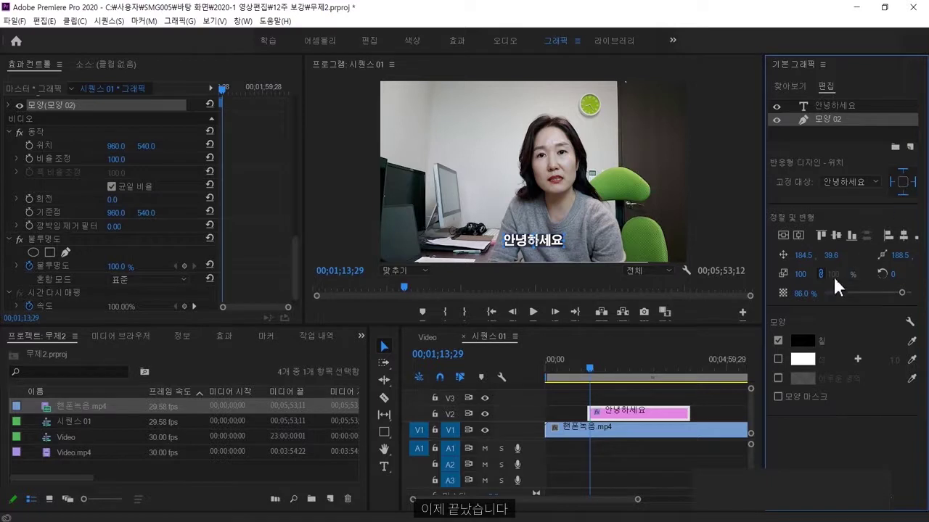
{"action": "left_click", "coordinate": [385, 468]}
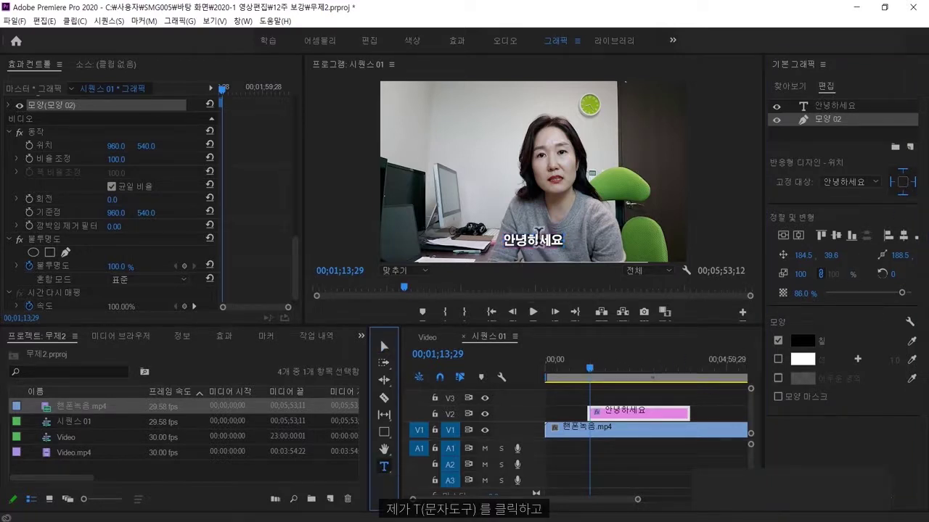
Test box resizing by adding extra 'k' letters to the caption, then undo back to 안녕하세요.
{"action": "left_click", "coordinate": [538, 254]}
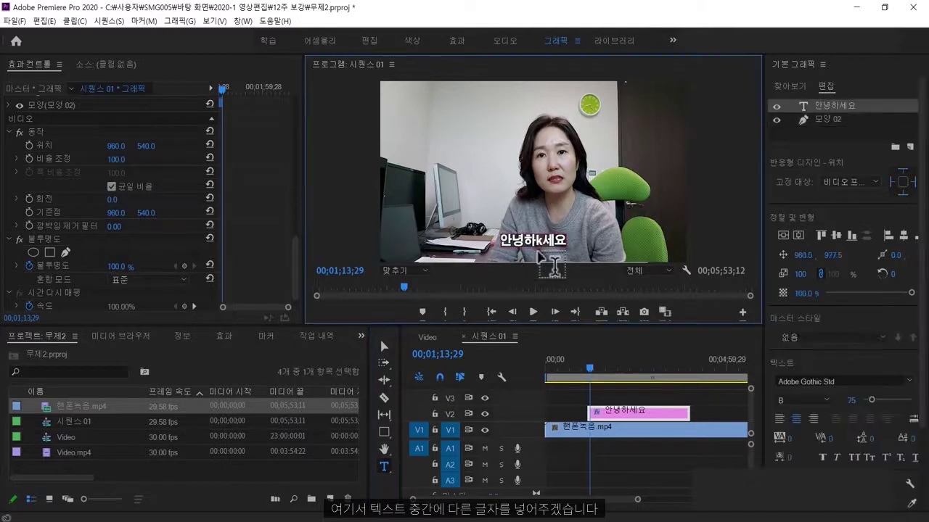
{"action": "type", "text": "kkkkkkkkkkkkkk"}
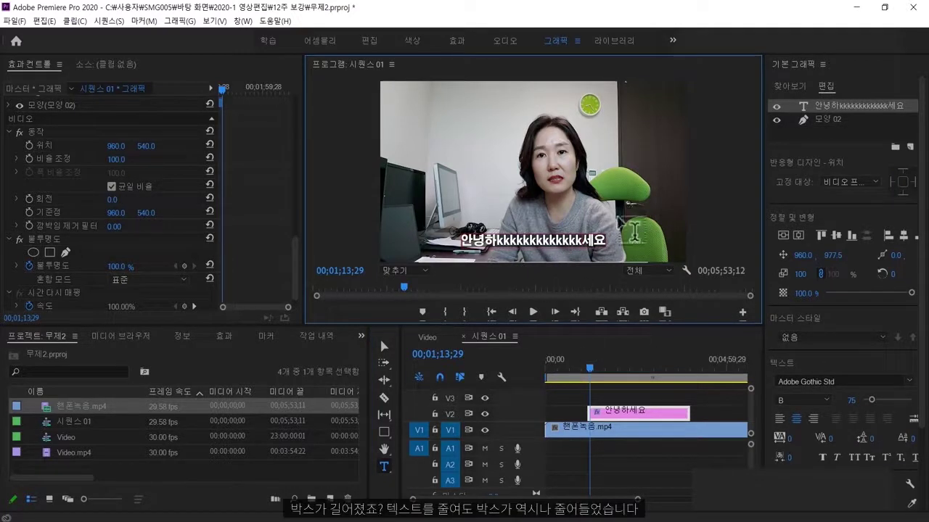
{"action": "key", "text": "BackSpace"}
{"action": "key", "text": "BackSpace"}
{"action": "key", "text": "BackSpace"}
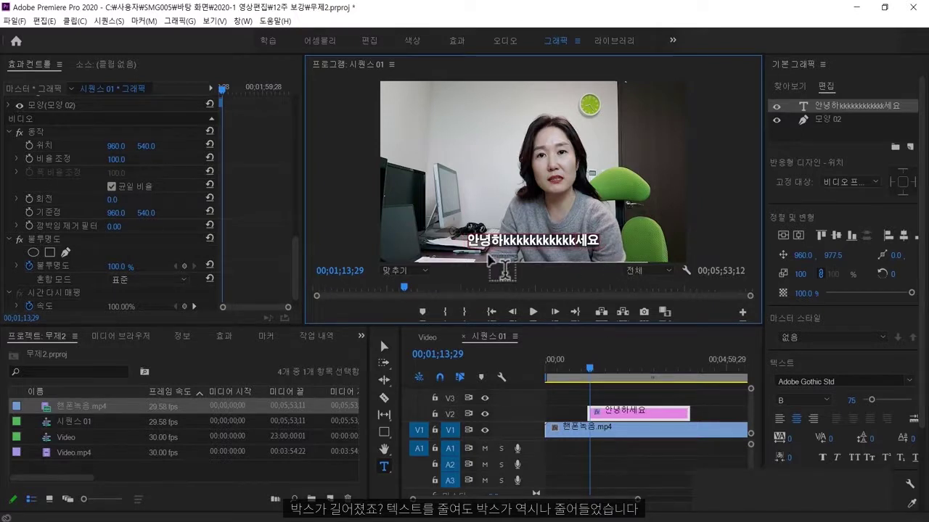
{"action": "key", "text": "BackSpace"}
{"action": "key", "text": "BackSpace"}
{"action": "key", "text": "BackSpace"}
{"action": "key", "text": "BackSpace"}
{"action": "key", "text": "BackSpace"}
{"action": "key", "text": "BackSpace"}
{"action": "key", "text": "BackSpace"}
{"action": "key", "text": "BackSpace"}
{"action": "key", "text": "BackSpace"}
{"action": "key", "text": "BackSpace"}
{"action": "key", "text": "BackSpace"}
{"action": "key", "text": "BackSpace"}
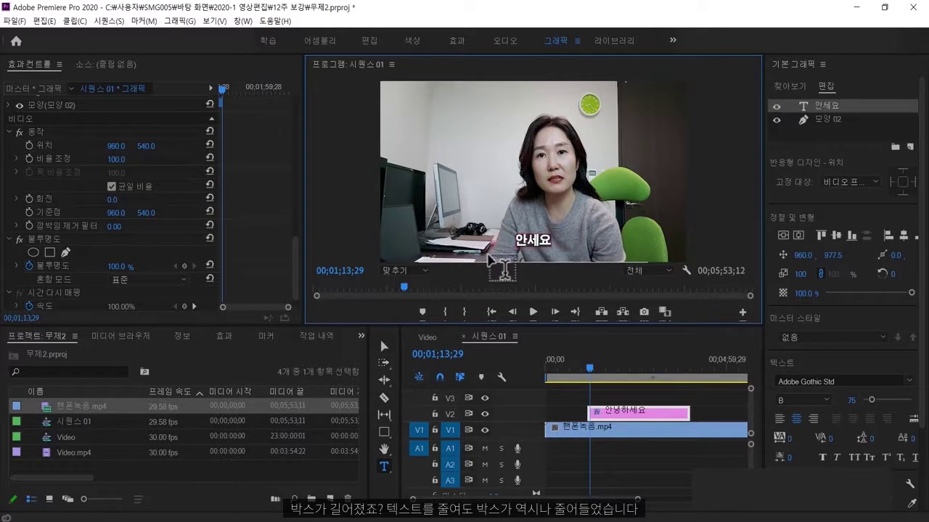
{"action": "key", "text": "BackSpace"}
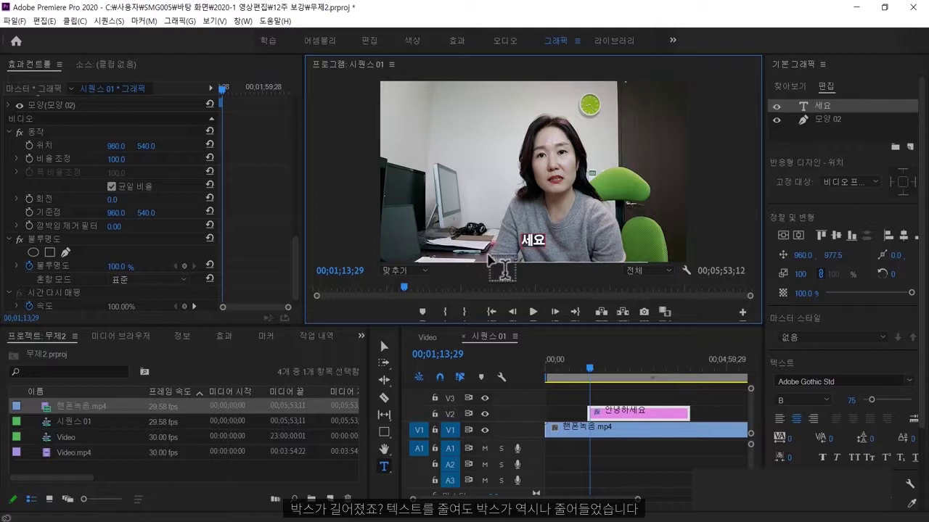
{"action": "key", "text": "ctrl+z"}
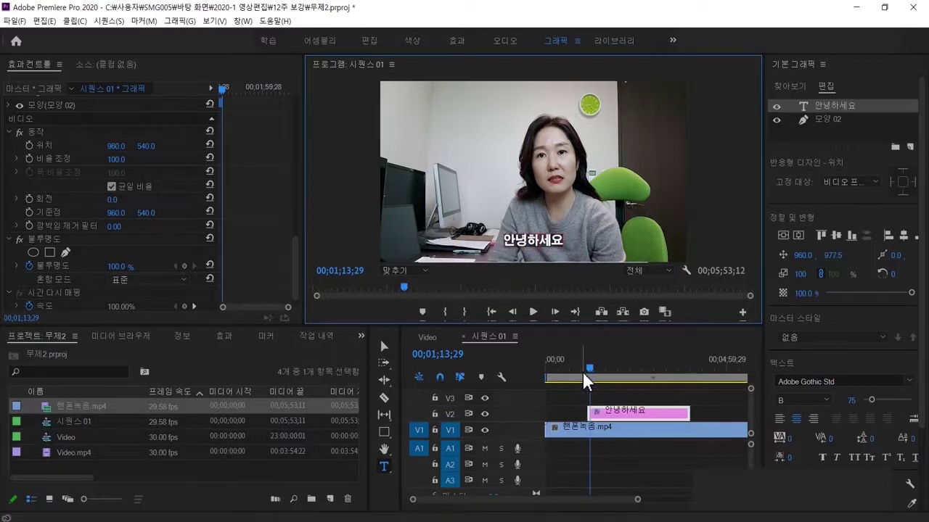
{"action": "left_click", "coordinate": [594, 371]}
Cut the V2 caption clip at two sentence breaks and select the second piece.
{"action": "left_click", "coordinate": [599, 370]}
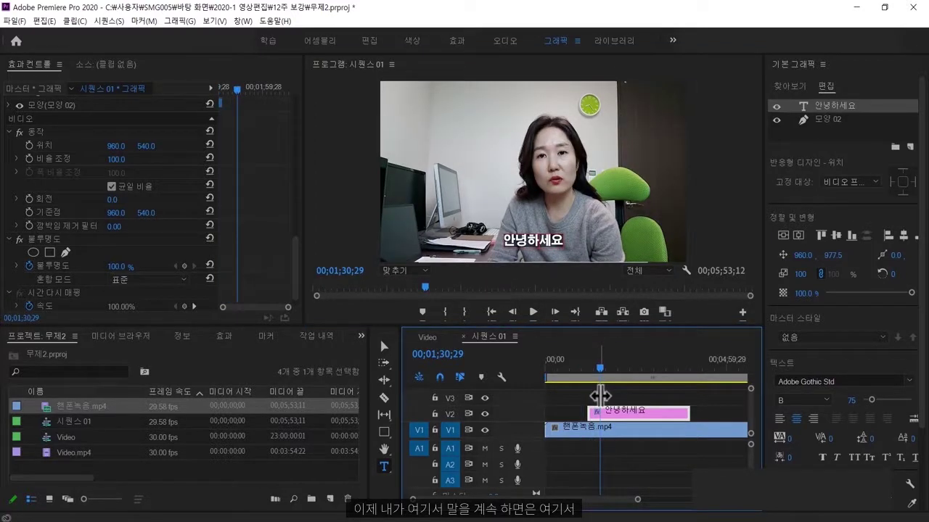
{"action": "left_click", "coordinate": [384, 398]}
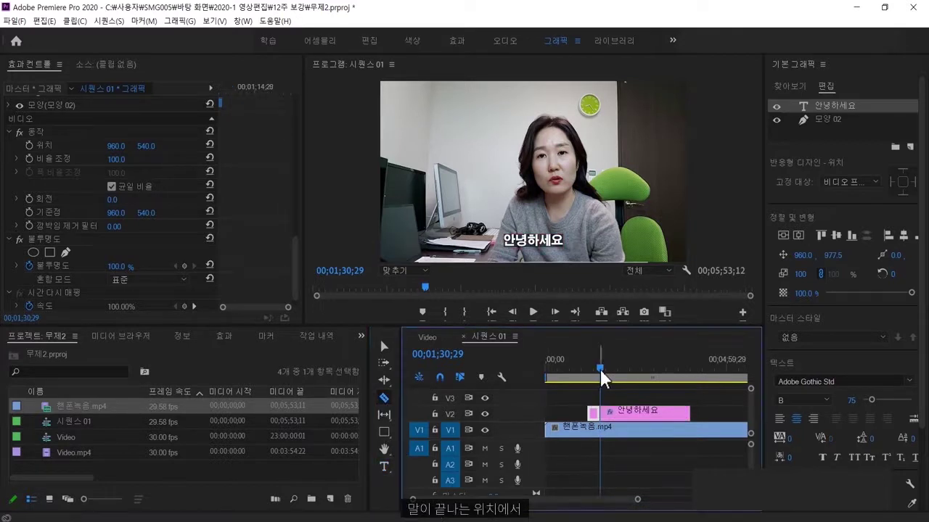
{"action": "left_click_drag", "start_coordinate": [600, 370], "coordinate": [659, 368]}
{"action": "left_click", "coordinate": [617, 412]}
{"action": "left_click", "coordinate": [643, 411]}
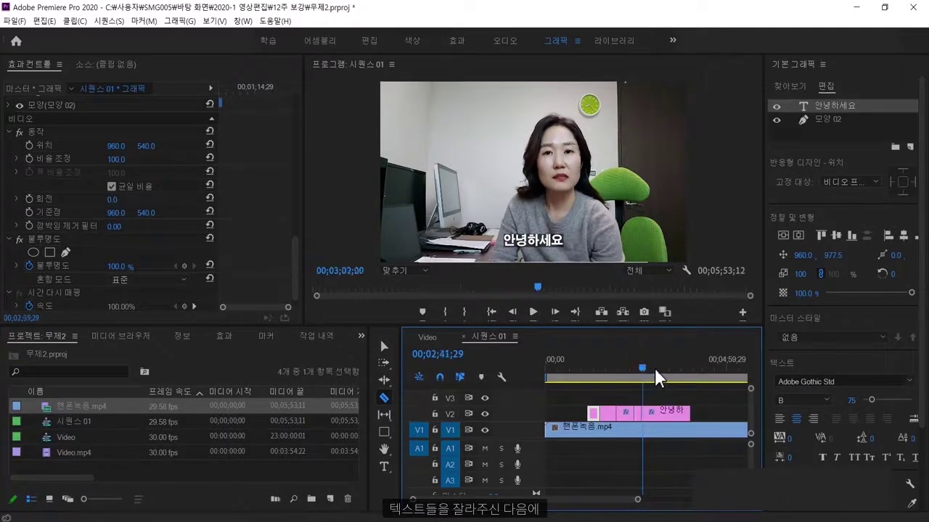
{"action": "left_click", "coordinate": [384, 346]}
{"action": "left_click", "coordinate": [602, 370]}
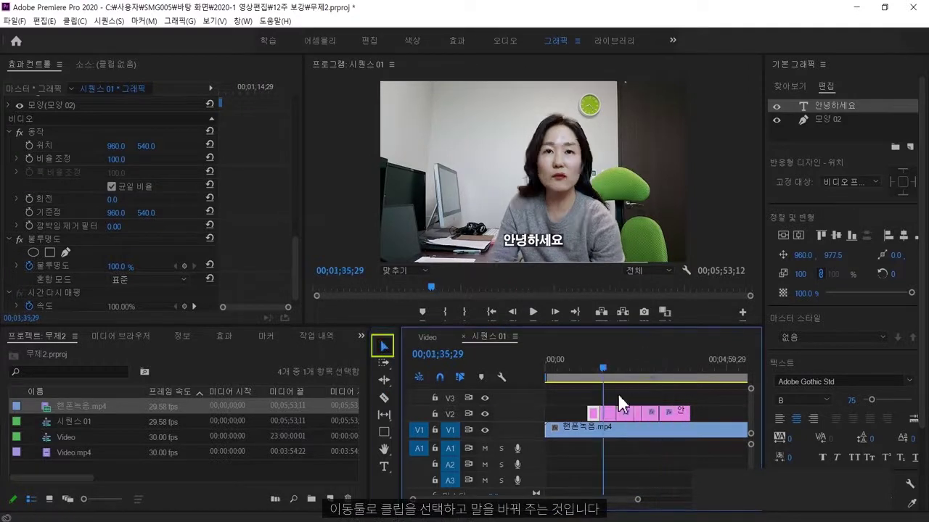
{"action": "left_click", "coordinate": [608, 414]}
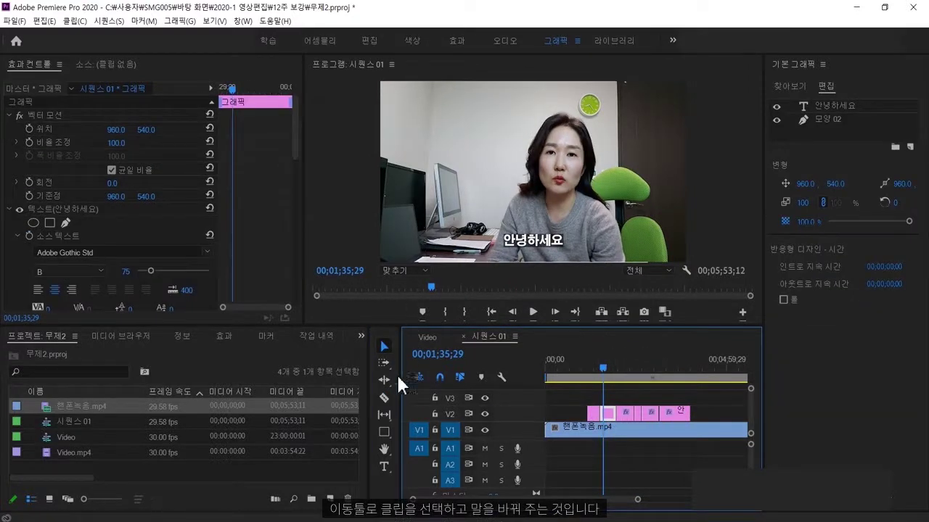
Retype the second piece's caption as a self-introduction: 디지털영상편집 plus the speaker's name.
{"action": "left_click", "coordinate": [384, 465]}
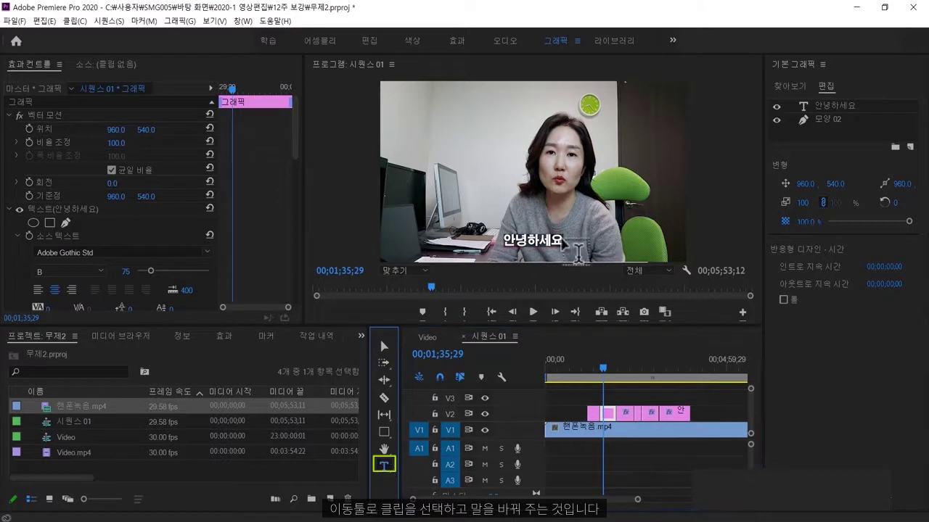
{"action": "left_click", "coordinate": [513, 250]}
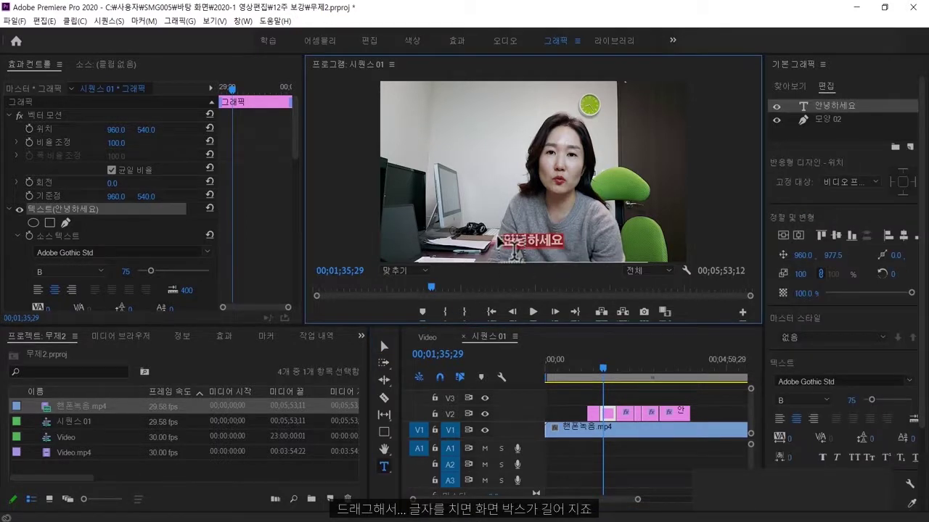
{"action": "type", "text": "디지털영상"}
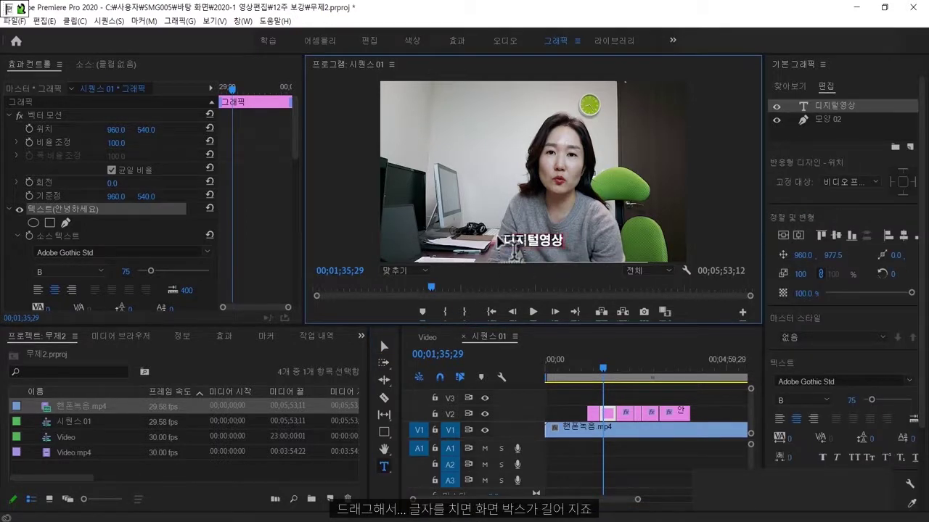
{"action": "type", "text": "편집 이화정"}
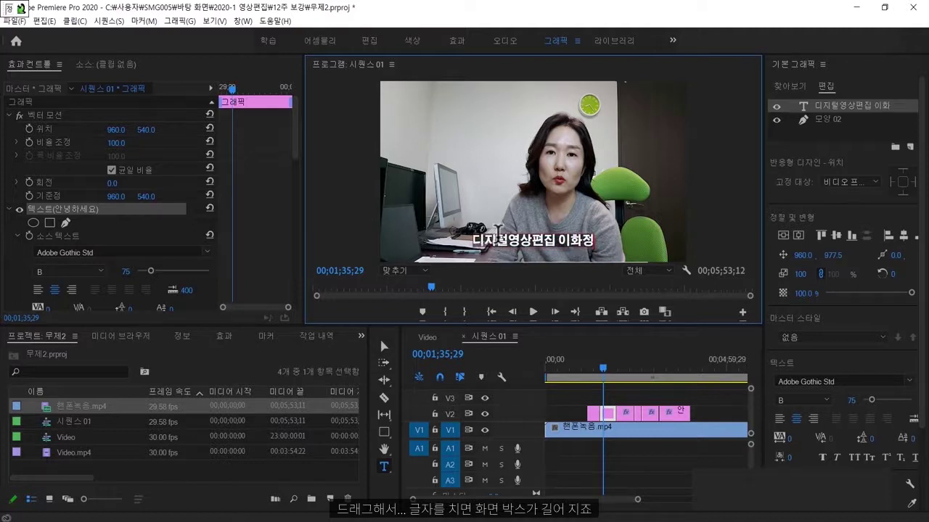
{"action": "type", "text": "입니다"}
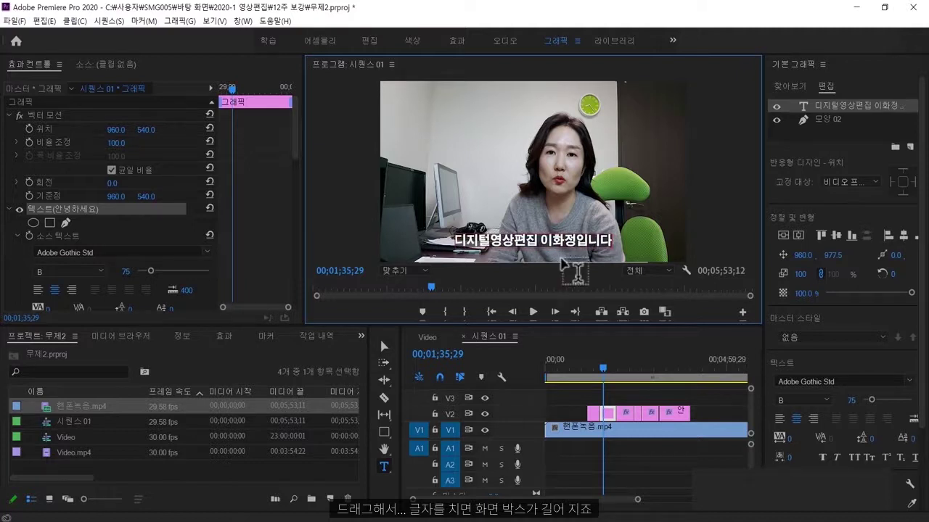
Replace the third piece's caption with '이번 수업은 반응형 박스에 대해서 수업하겠습니다.'.
{"action": "left_click_drag", "start_coordinate": [606, 374], "coordinate": [623, 368]}
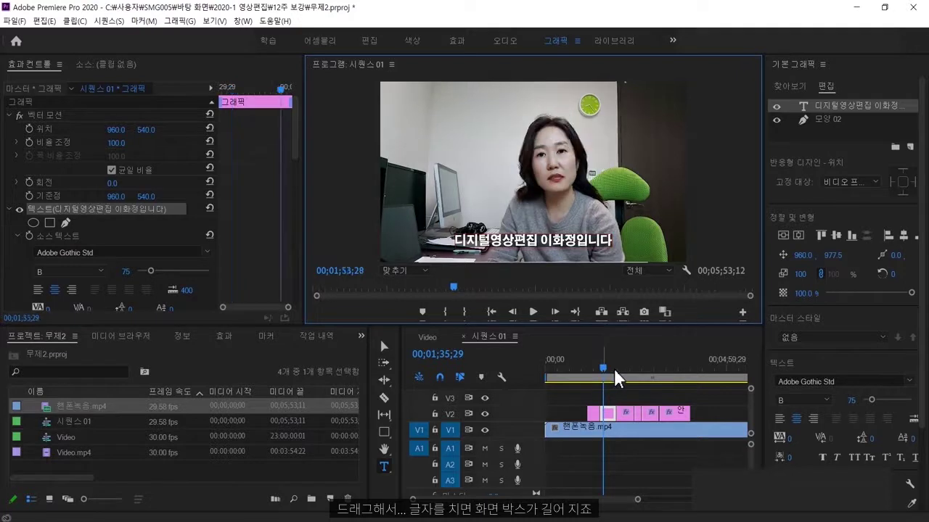
{"action": "left_click", "coordinate": [626, 416]}
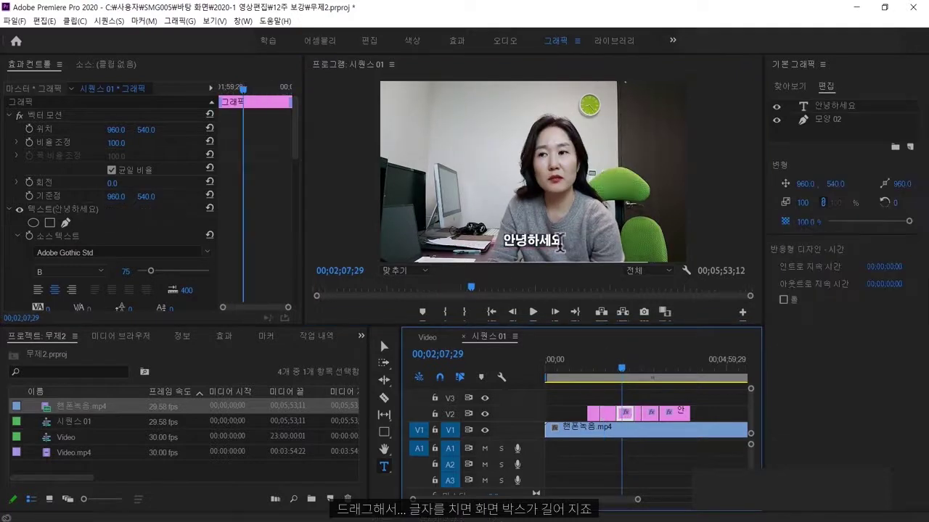
{"action": "left_click_drag", "start_coordinate": [560, 240], "coordinate": [505, 244]}
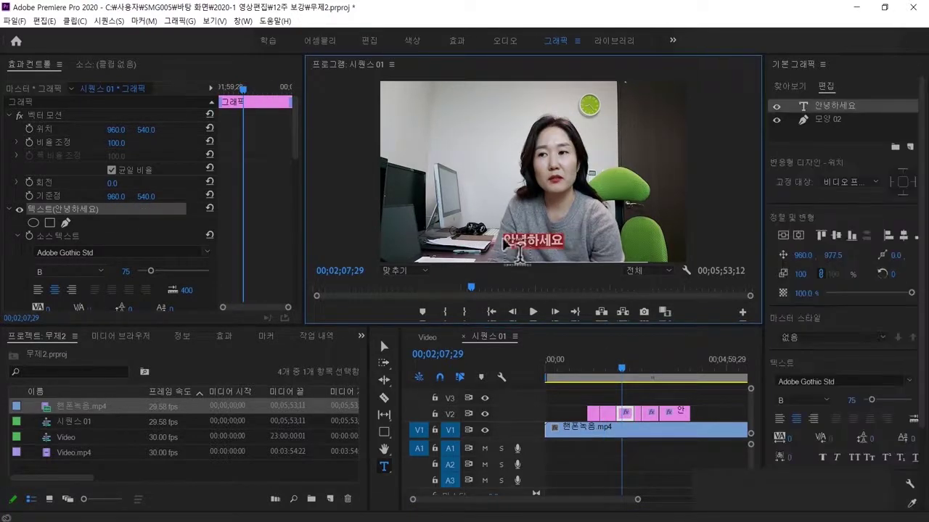
{"action": "type", "text": "이번 수업"}
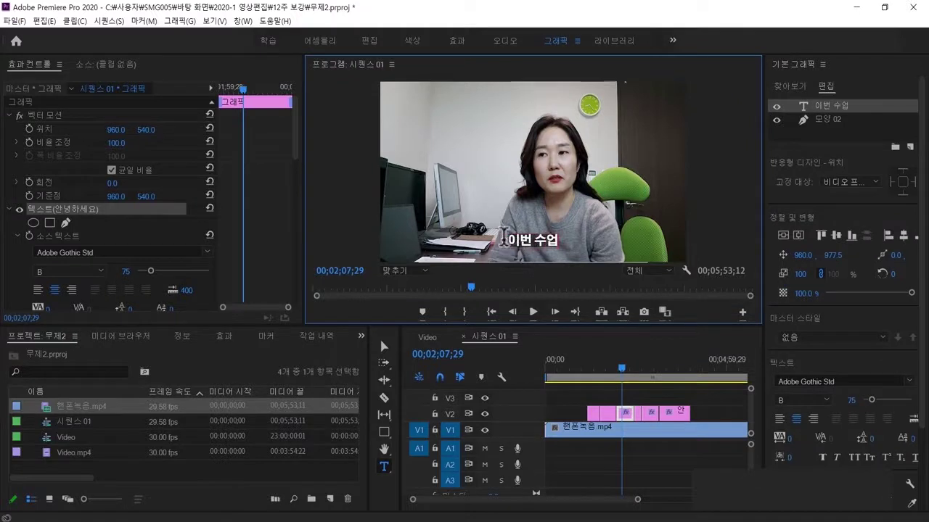
{"action": "type", "text": "은 반응형"}
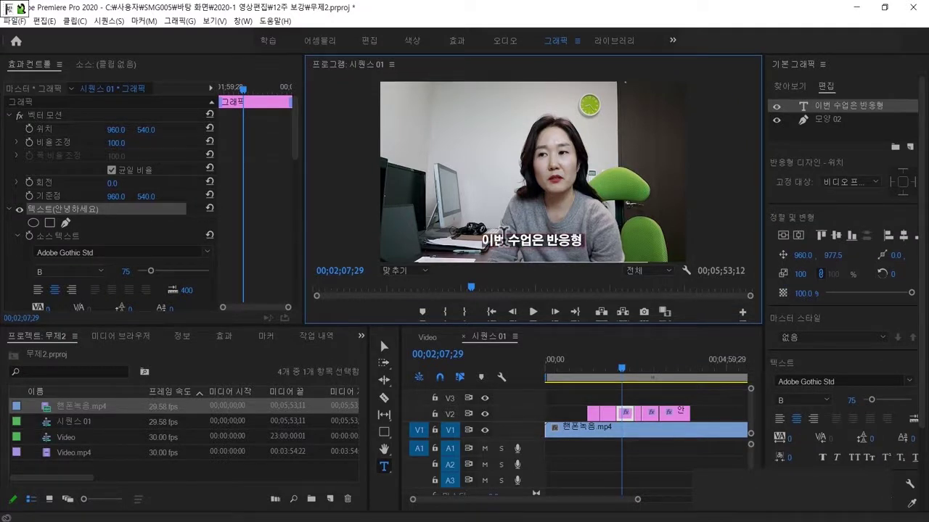
{"action": "type", "text": " 박스에 대해서"}
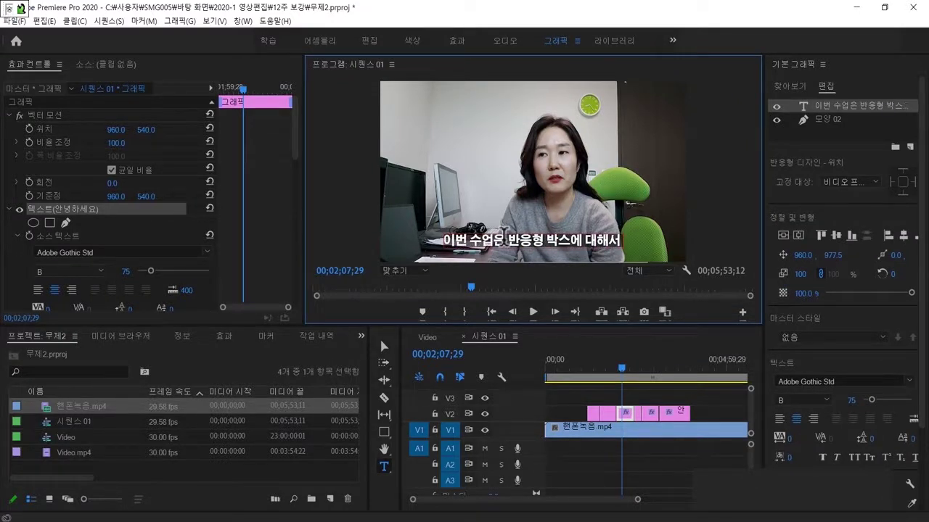
{"action": "type", "text": " 수업하겠습"}
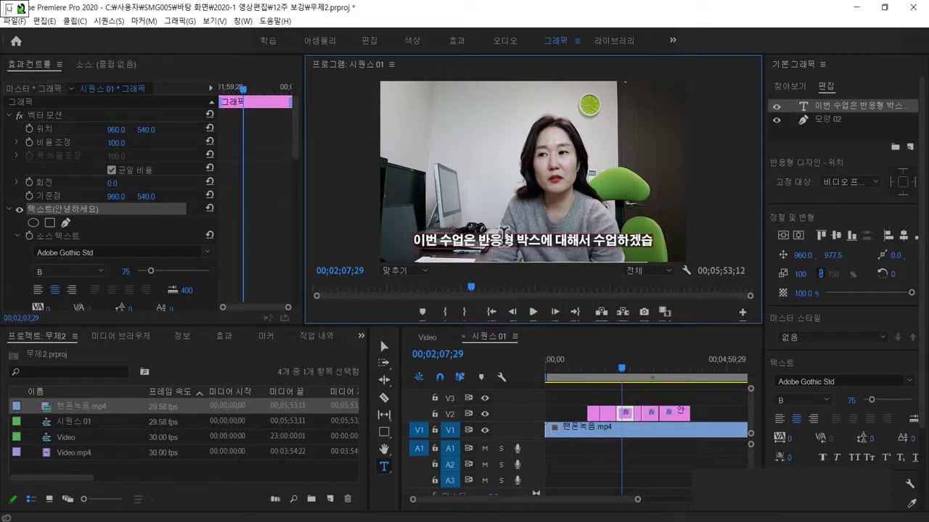
{"action": "type", "text": "니다."}
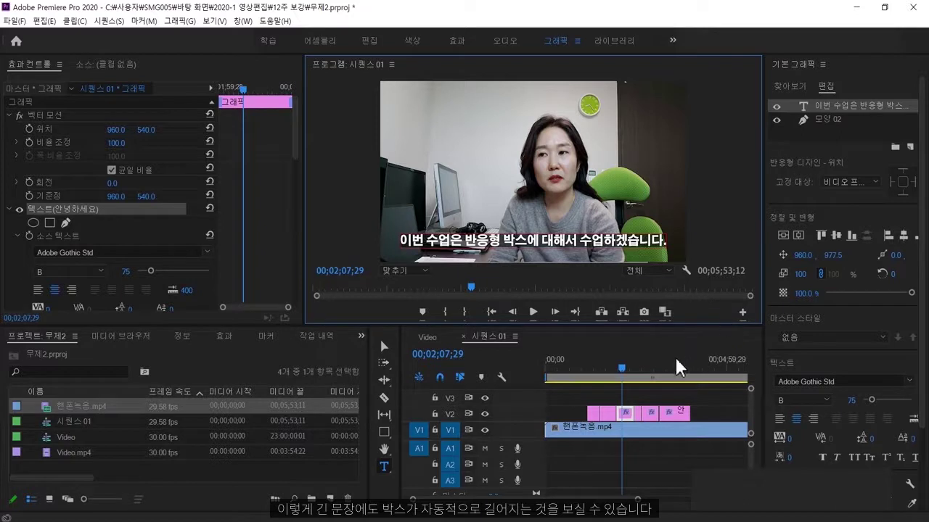
{"action": "mouse_move", "coordinate": [621, 373]}
{"action": "left_mouse_down"}
{"action": "mouse_move", "coordinate": [594, 377]}
{"action": "mouse_move", "coordinate": [633, 370]}
{"action": "left_mouse_up"}
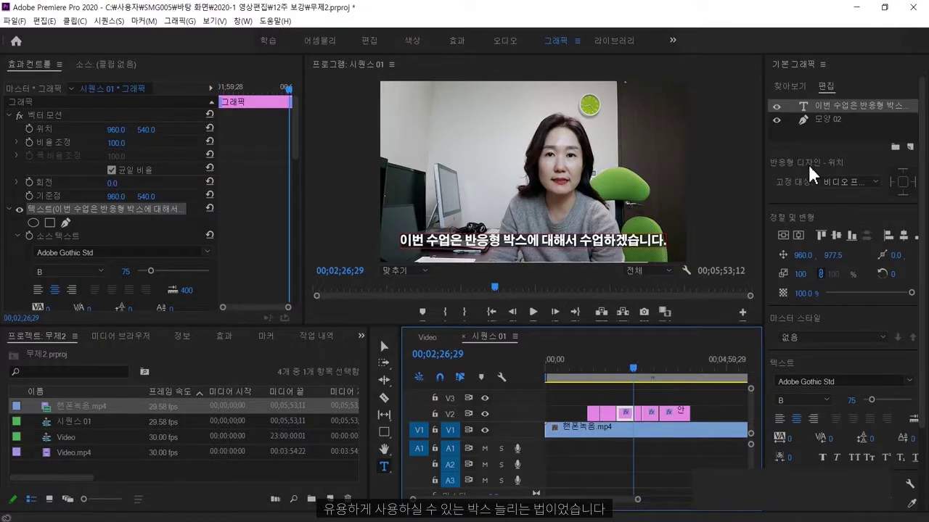
Delete the later subtitle pieces from V2.
{"action": "left_click", "coordinate": [596, 369]}
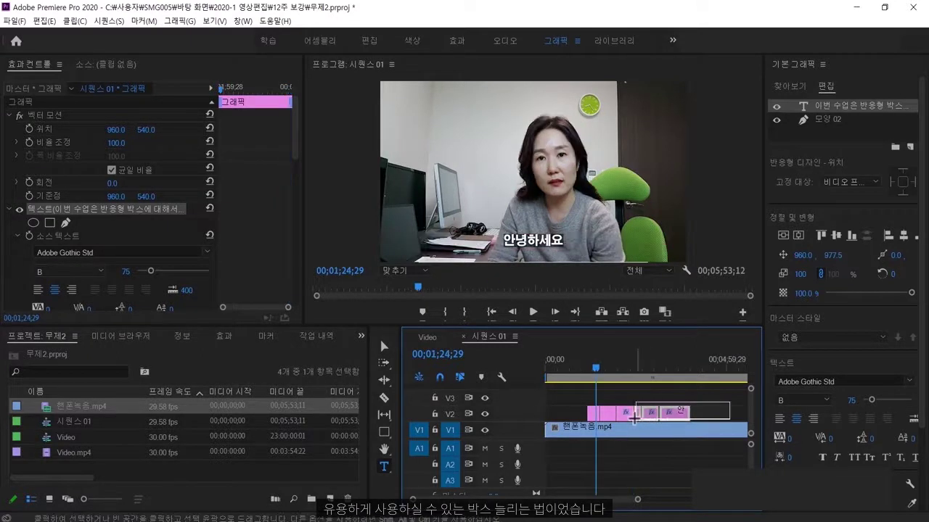
{"action": "left_click", "coordinate": [604, 418]}
{"action": "key", "text": "Delete"}
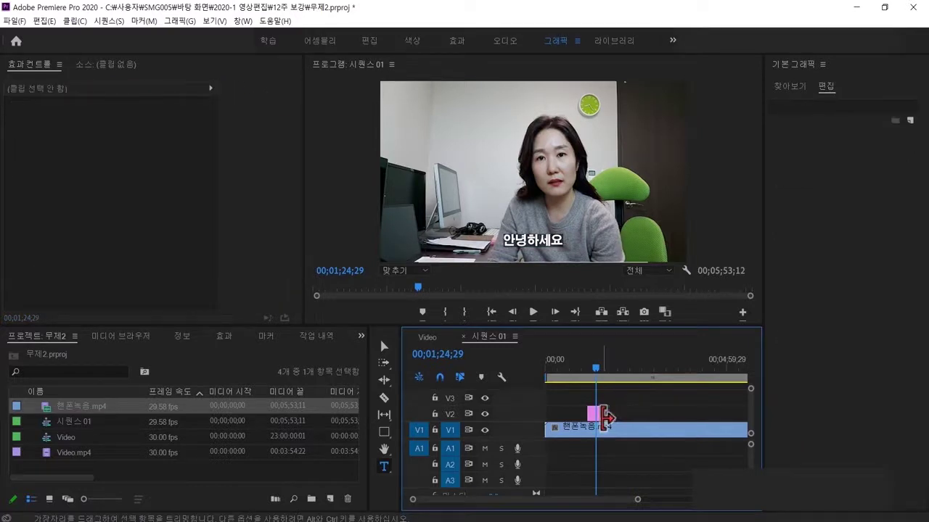
Extend the remaining 안녕하세요 clip to run from 00;01;10;00 to 00;02;58;27.
{"action": "left_click", "coordinate": [378, 468]}
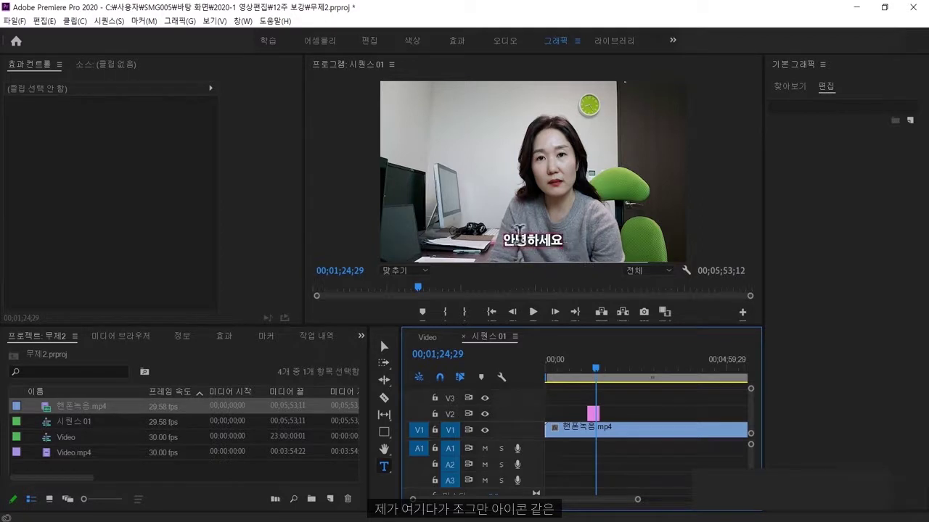
{"action": "left_click", "coordinate": [496, 240]}
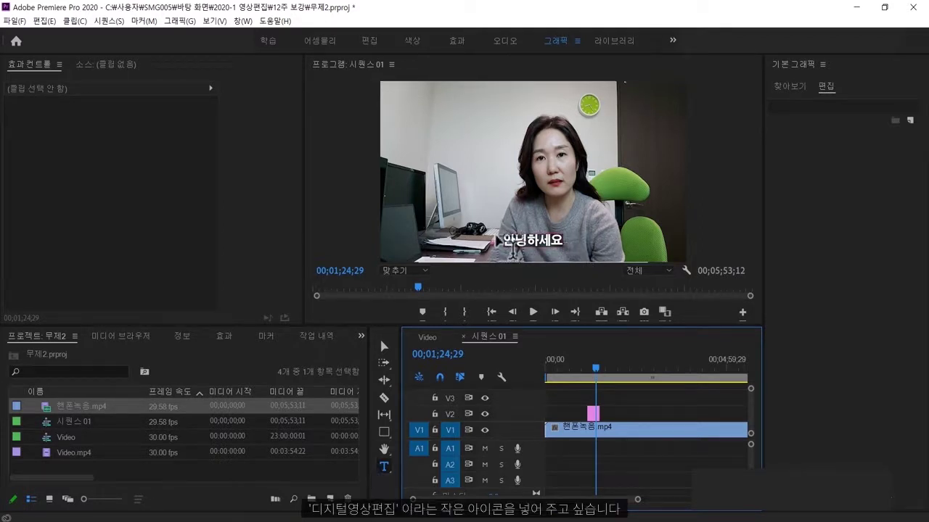
{"action": "left_click", "coordinate": [384, 467]}
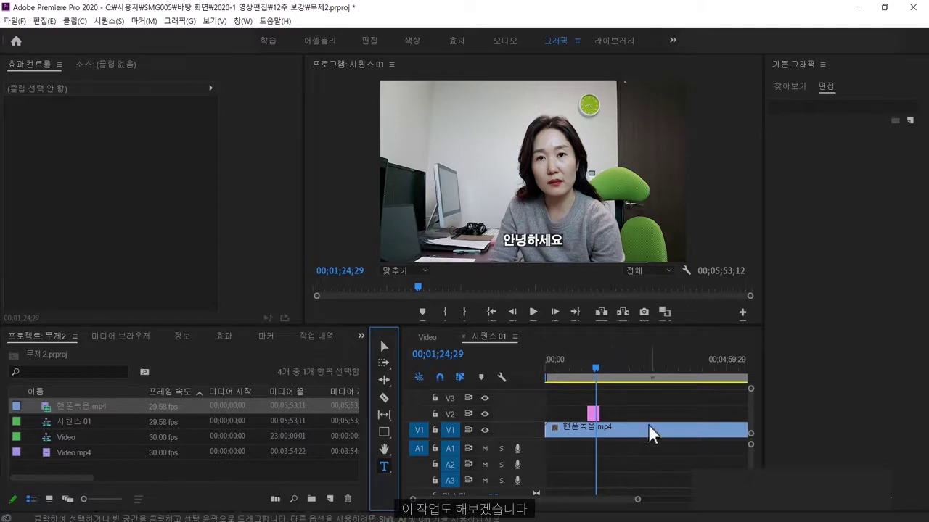
{"action": "left_click_drag", "start_coordinate": [595, 411], "coordinate": [651, 412]}
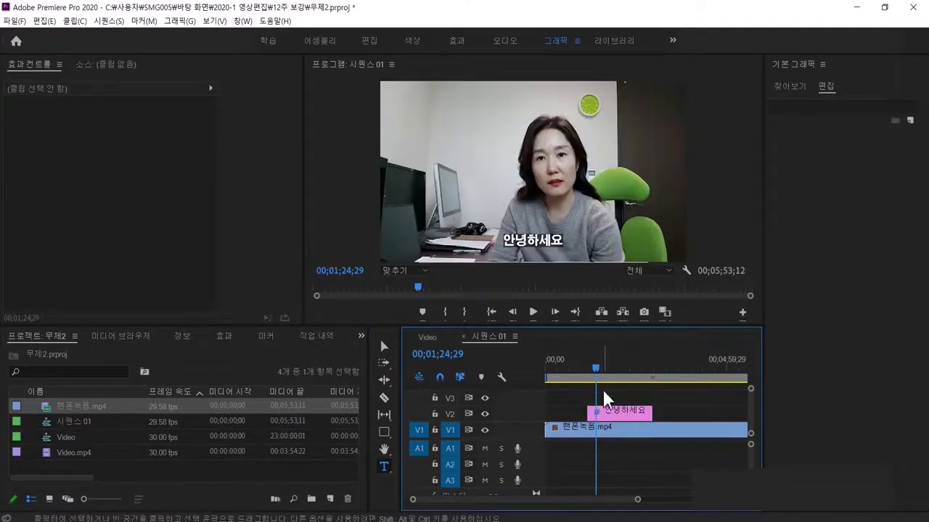
{"action": "left_click", "coordinate": [381, 464]}
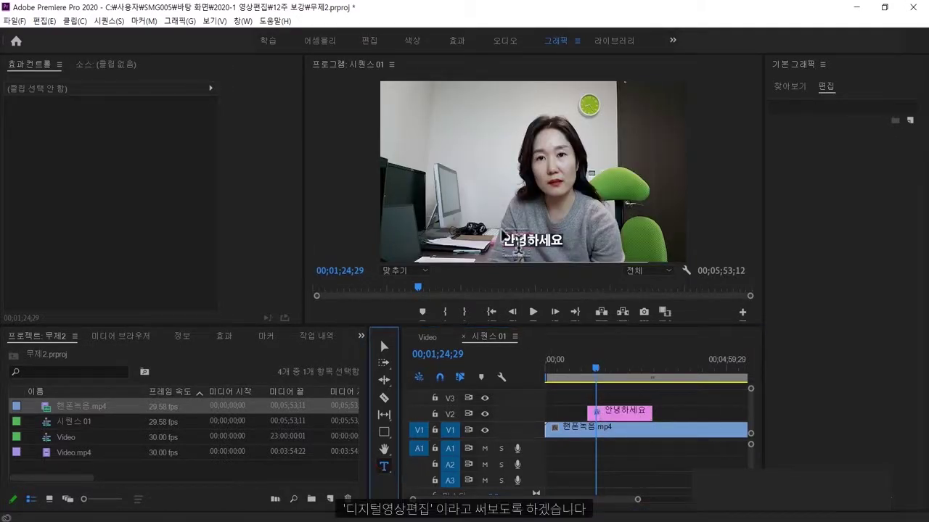
{"action": "left_click", "coordinate": [433, 279]}
{"action": "left_click", "coordinate": [614, 413]}
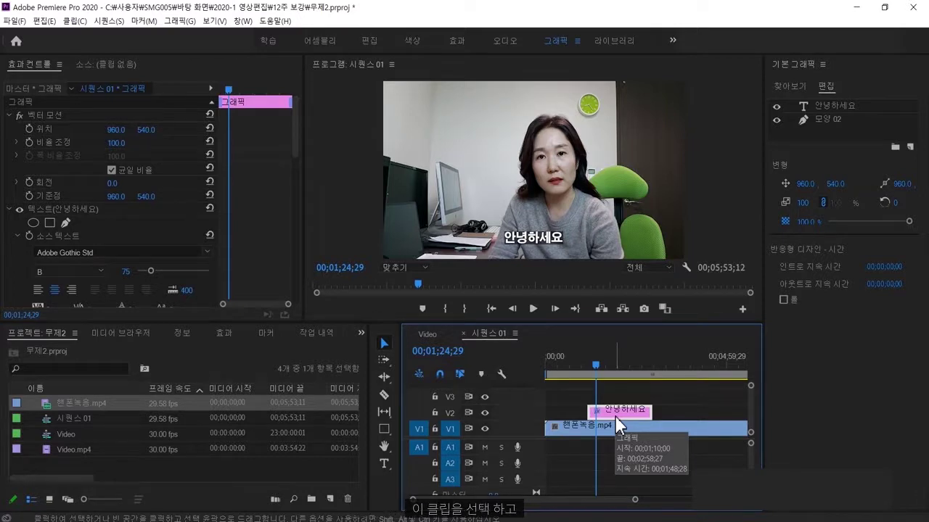
Add a 디지털영상편집 text layer above the caption and shrink its font size to 30.
{"action": "left_click", "coordinate": [383, 463]}
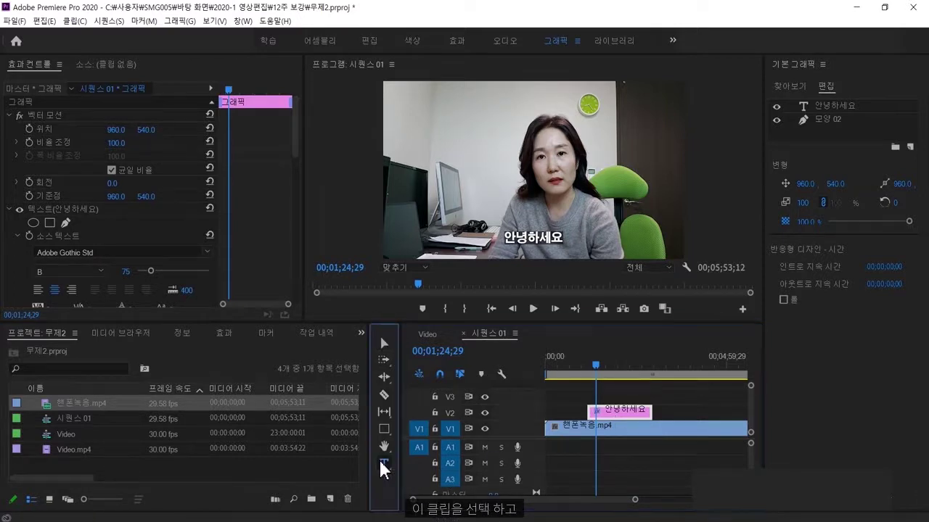
{"action": "left_click", "coordinate": [506, 224]}
{"action": "type", "text": "디지털영상편"}
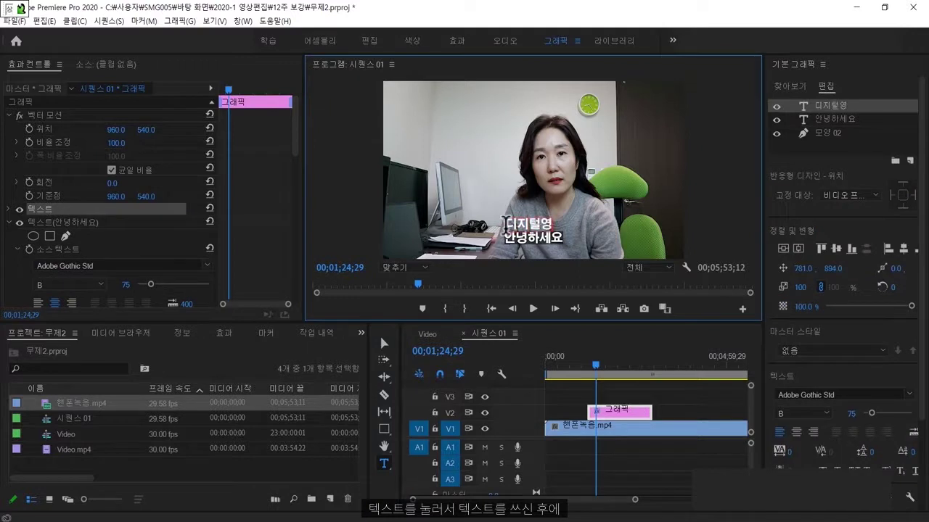
{"action": "type", "text": "집"}
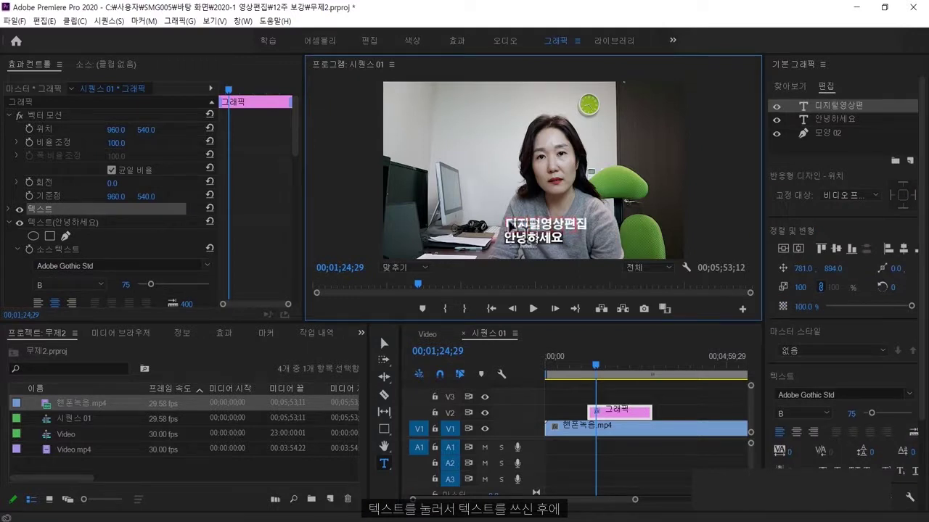
{"action": "key", "text": "ctrl+a"}
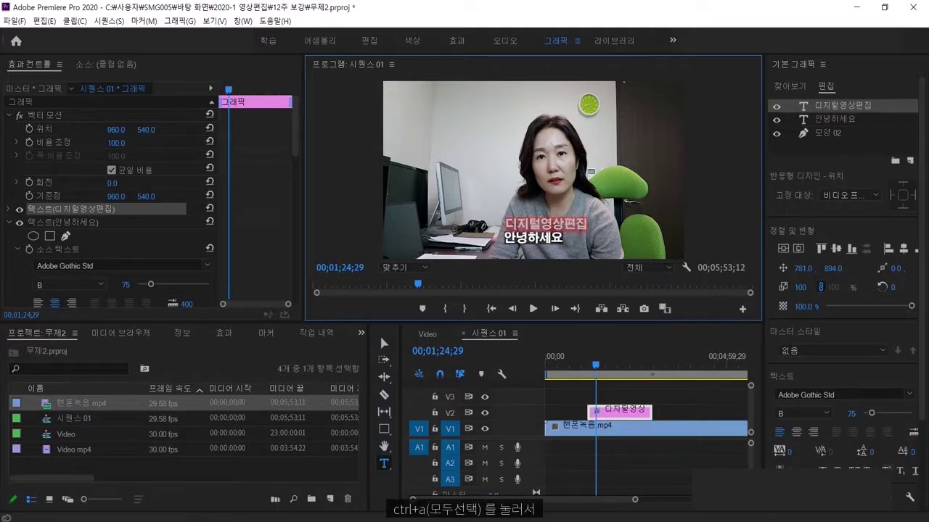
{"action": "left_click", "coordinate": [850, 412]}
{"action": "type", "text": "20"}
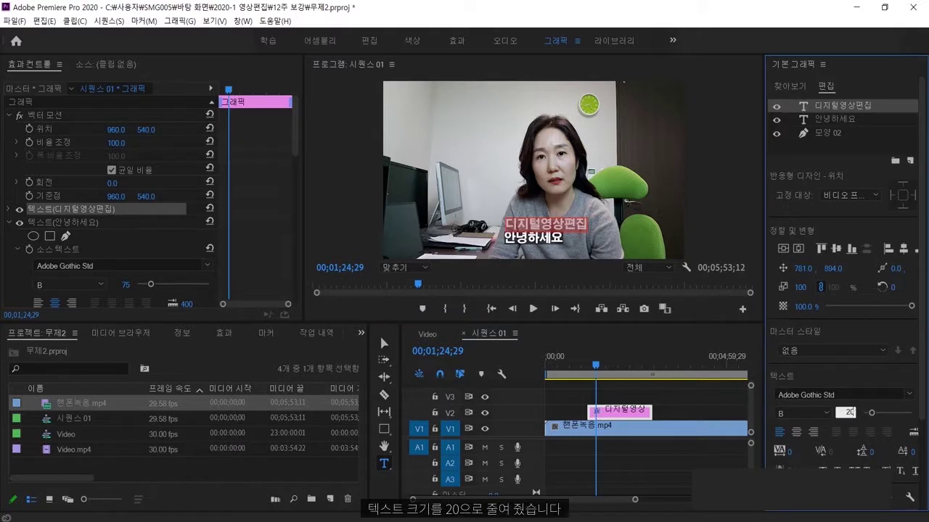
{"action": "key", "text": "Return"}
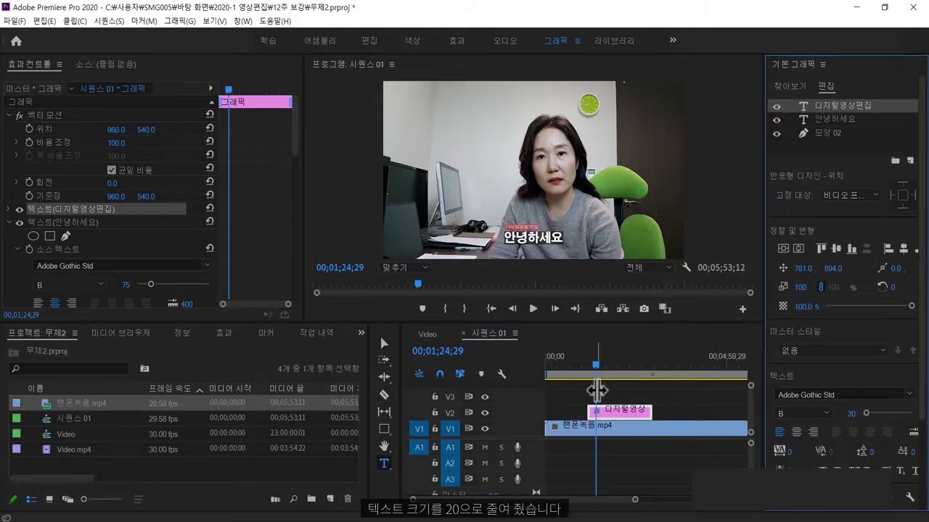
{"action": "left_click", "coordinate": [424, 267]}
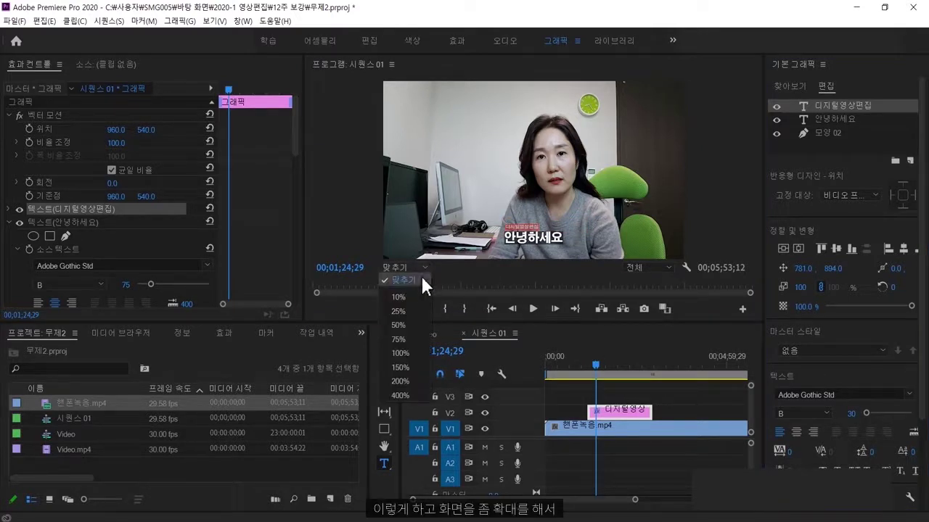
At 200% zoom, snap the 디지털영상편집 label to the box's left edge (774.0, 893.0).
{"action": "left_click", "coordinate": [400, 380]}
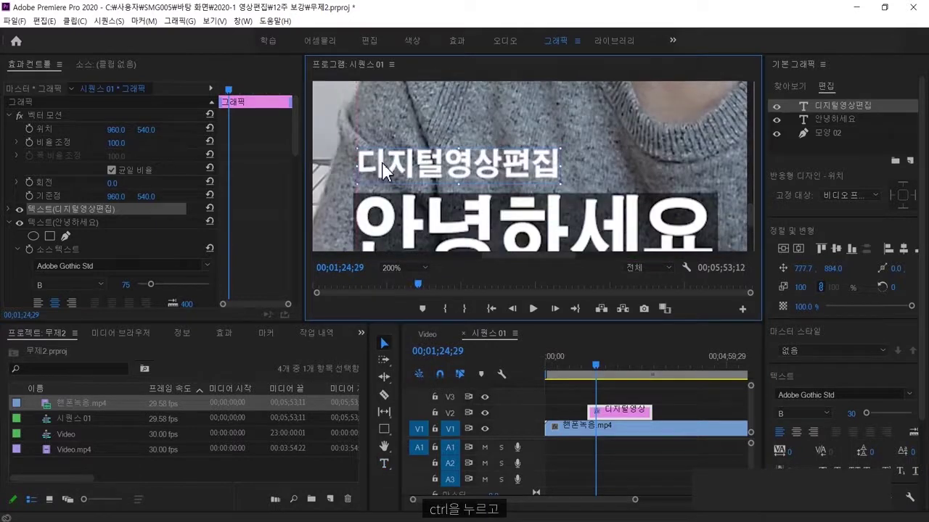
{"action": "left_click_drag", "start_coordinate": [375, 163], "coordinate": [384, 163]}
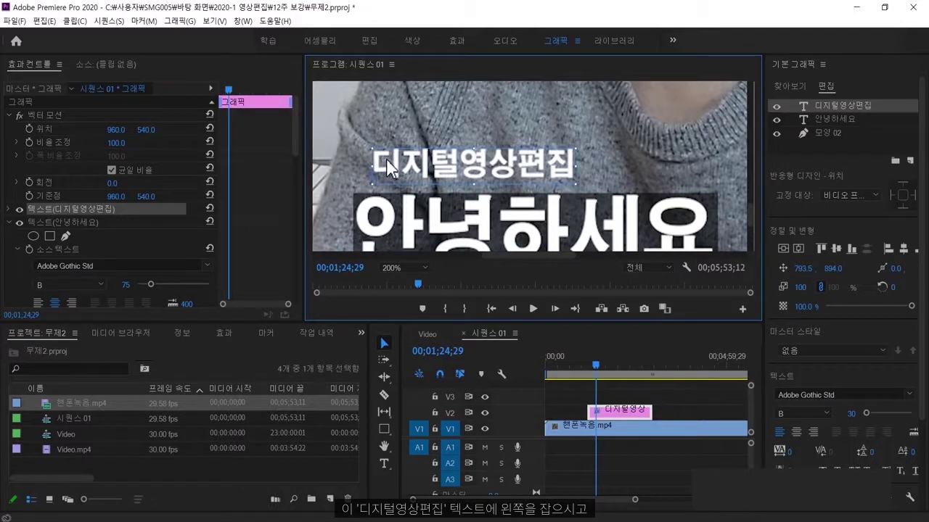
{"action": "left_click_drag", "start_coordinate": [388, 165], "coordinate": [373, 165]}
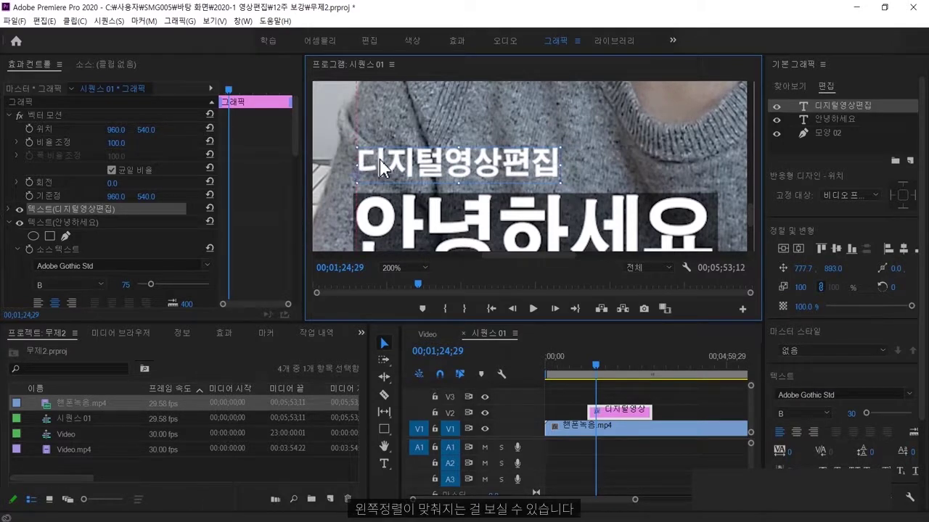
{"action": "left_click_drag", "start_coordinate": [381, 160], "coordinate": [396, 161]}
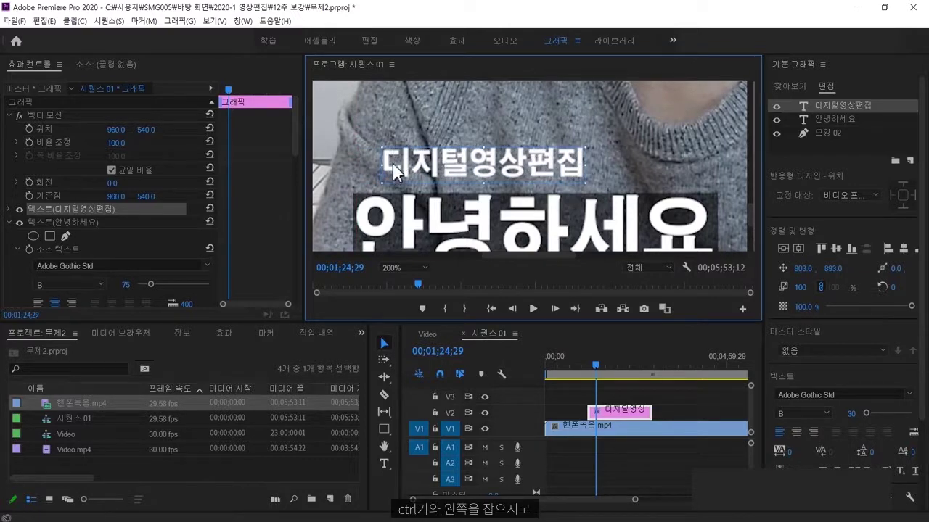
{"action": "left_click_drag", "start_coordinate": [393, 171], "coordinate": [370, 172]}
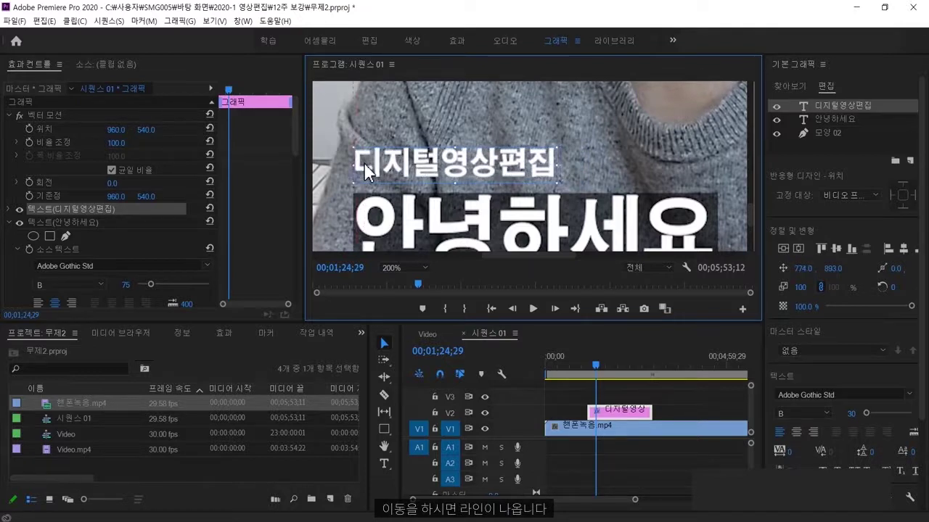
{"action": "left_click_drag", "start_coordinate": [370, 172], "coordinate": [363, 166]}
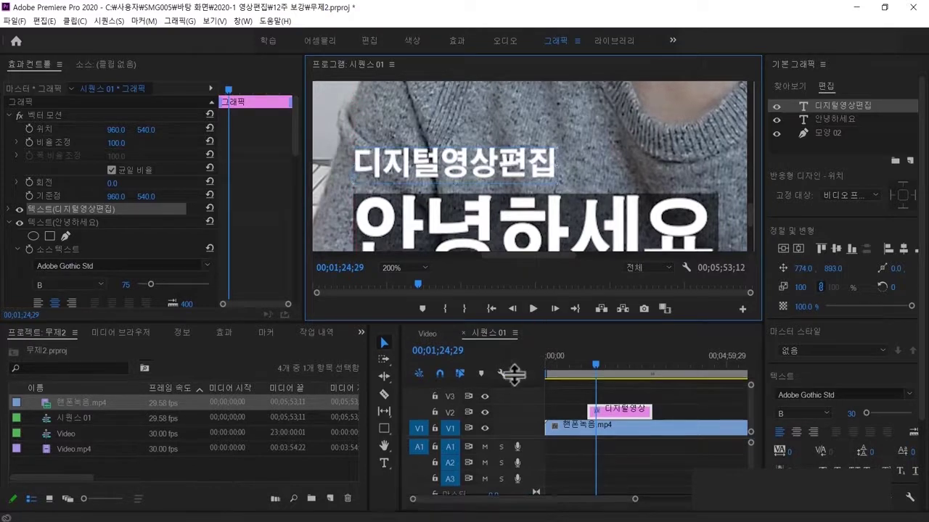
{"action": "left_click_drag", "start_coordinate": [503, 323], "coordinate": [504, 400]}
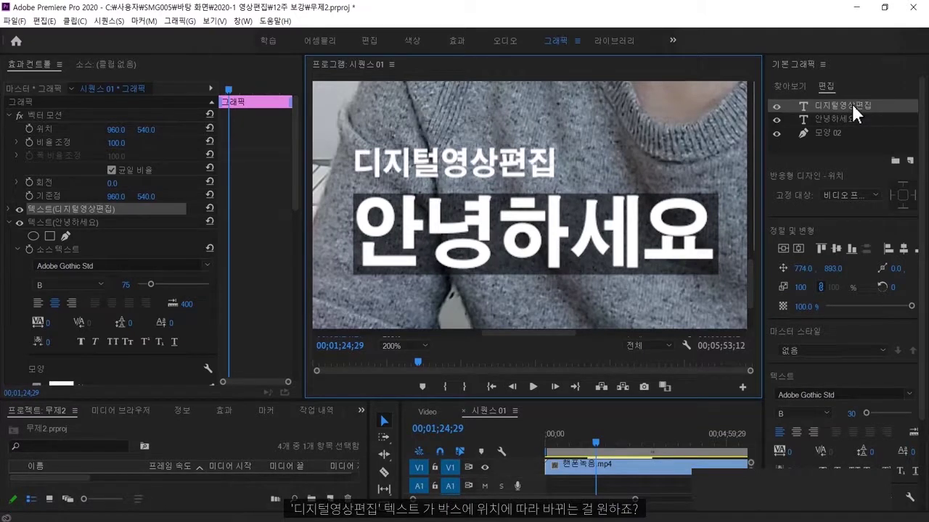
Pin the 디지털영상편집 label to the left edge of the 모양 02 box under Responsive Design - Position.
{"action": "left_click", "coordinate": [876, 195]}
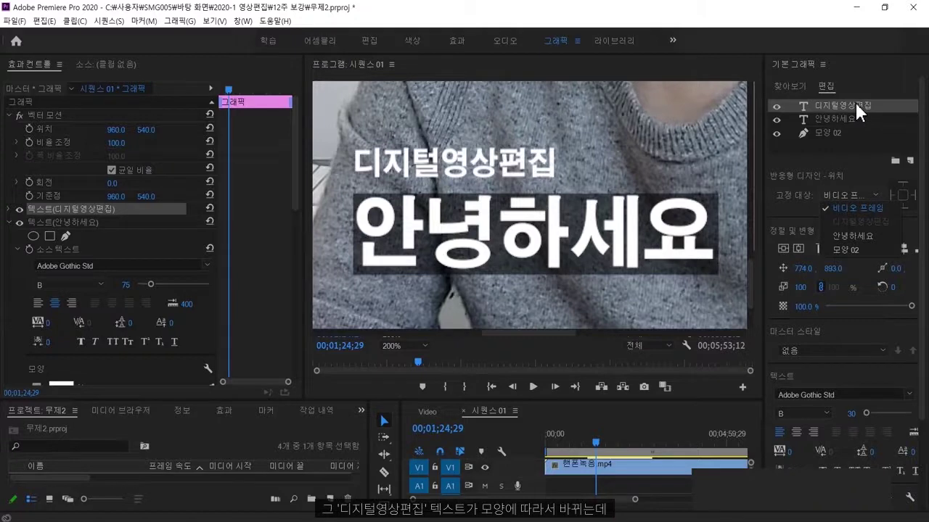
{"action": "left_click", "coordinate": [856, 250]}
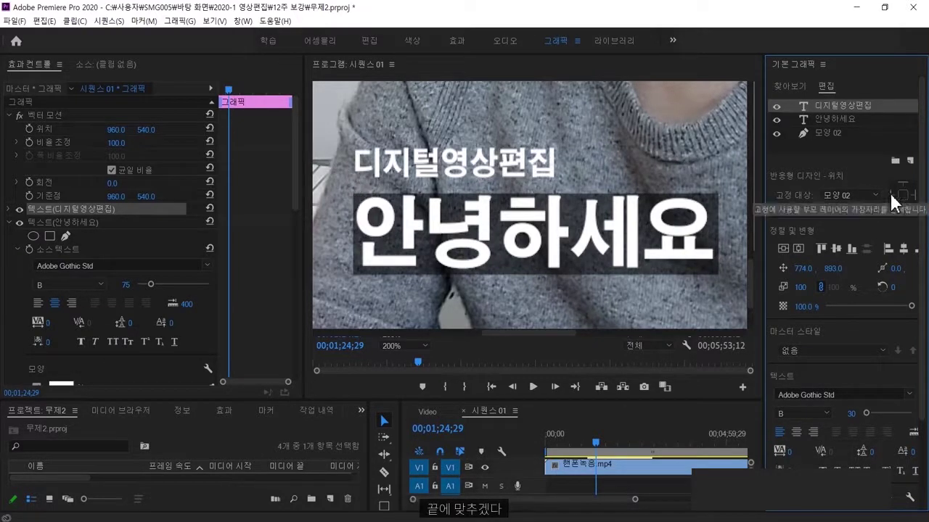
{"action": "left_click", "coordinate": [889, 193]}
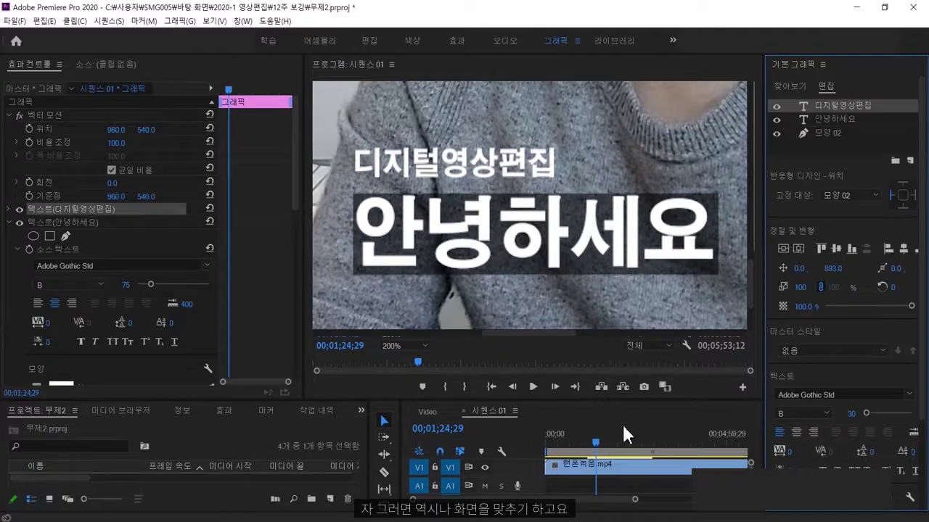
With the monitor at Fit, extend the 안녕하세요 caption with '디지털 영상편집' and the speaker's name.
{"action": "left_click", "coordinate": [425, 346]}
{"action": "left_click", "coordinate": [406, 358]}
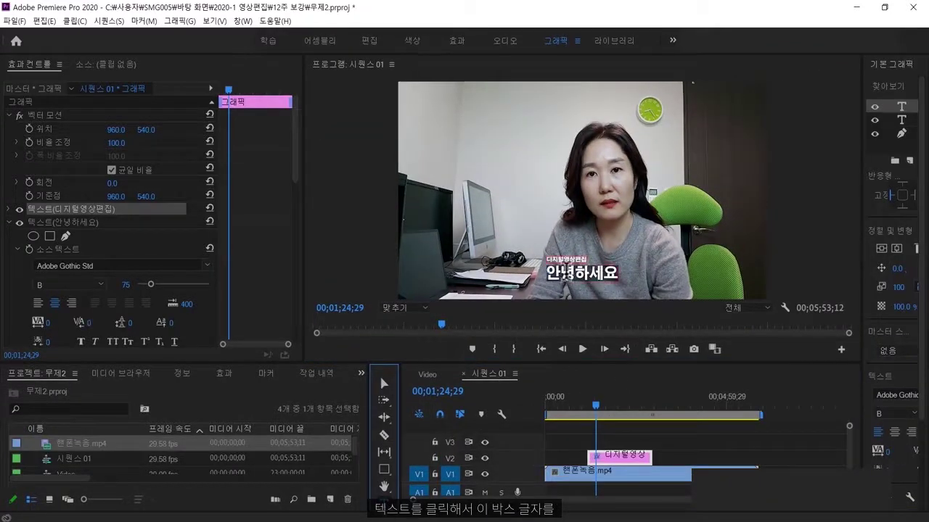
{"action": "left_click", "coordinate": [576, 282]}
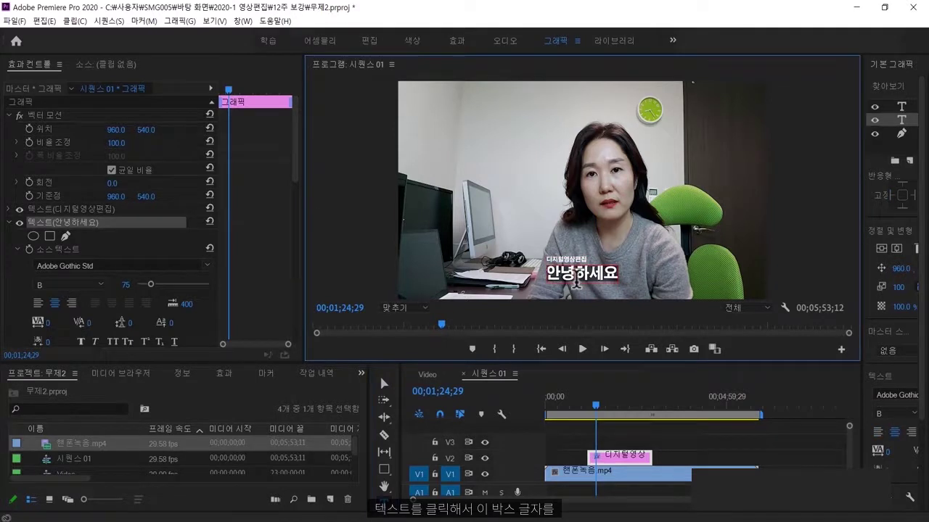
{"action": "type", "text": " 디지털 영상편집 이"}
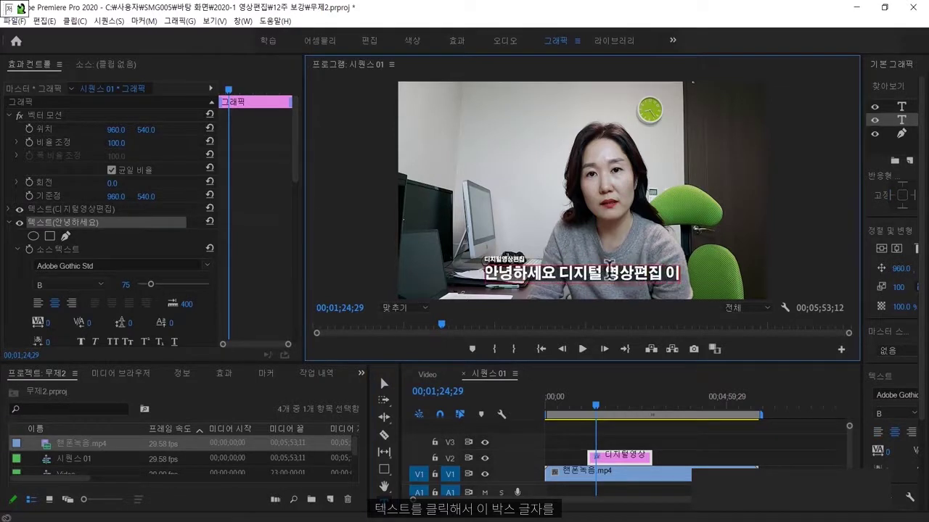
{"action": "type", "text": "화정입니"}
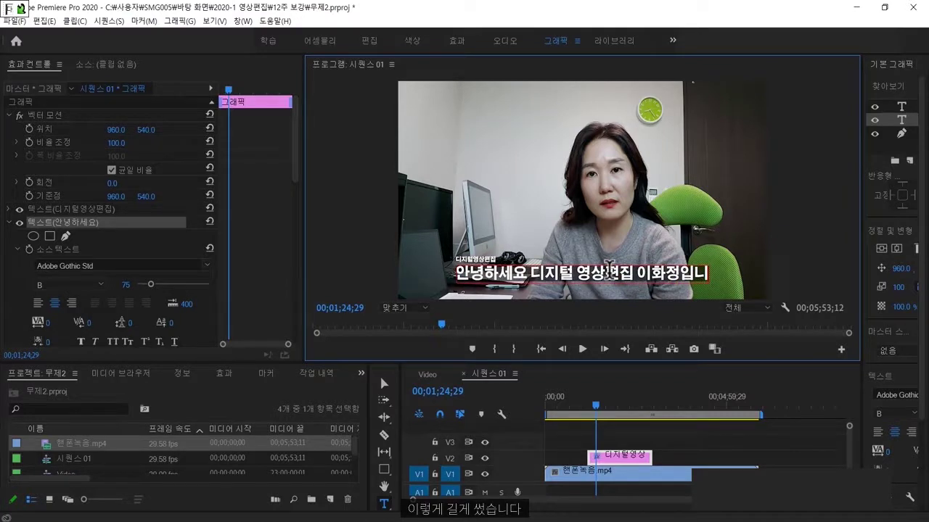
{"action": "type", "text": "다"}
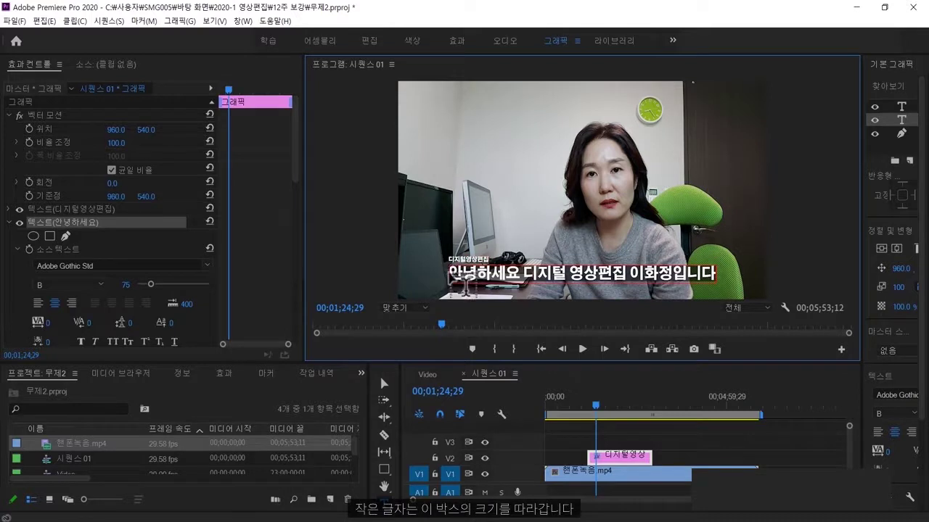
Cut the V2 subtitle clip into several pieces with the Razor tool at successive playhead points.
{"action": "left_click", "coordinate": [599, 406]}
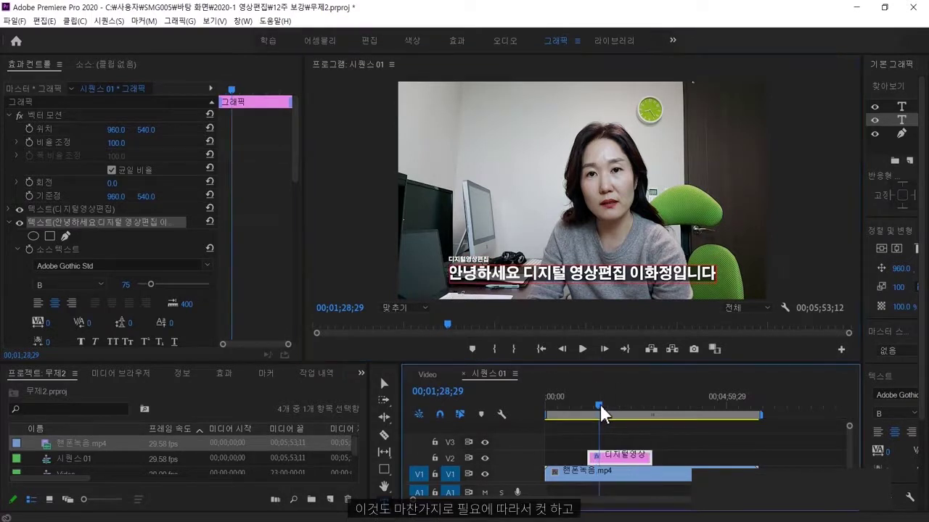
{"action": "left_click", "coordinate": [385, 434]}
{"action": "left_click", "coordinate": [598, 457]}
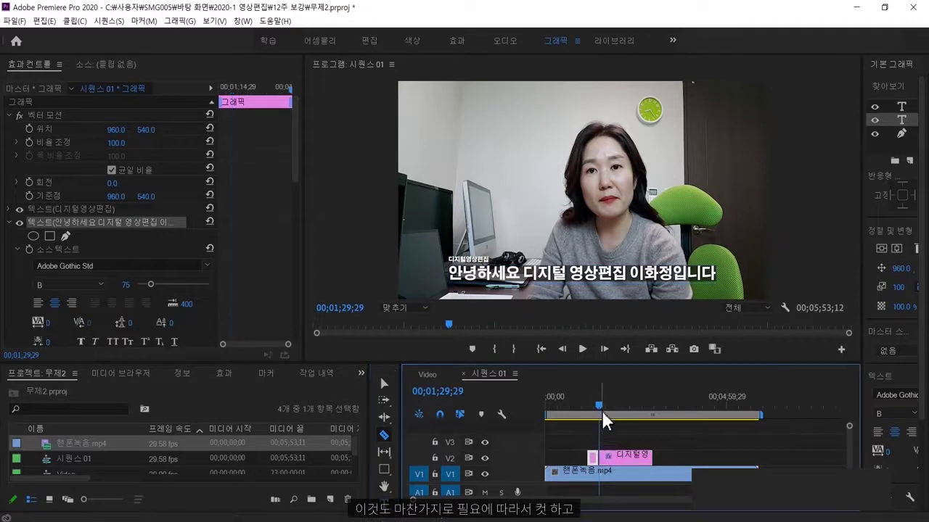
{"action": "left_click_drag", "start_coordinate": [604, 409], "coordinate": [615, 408]}
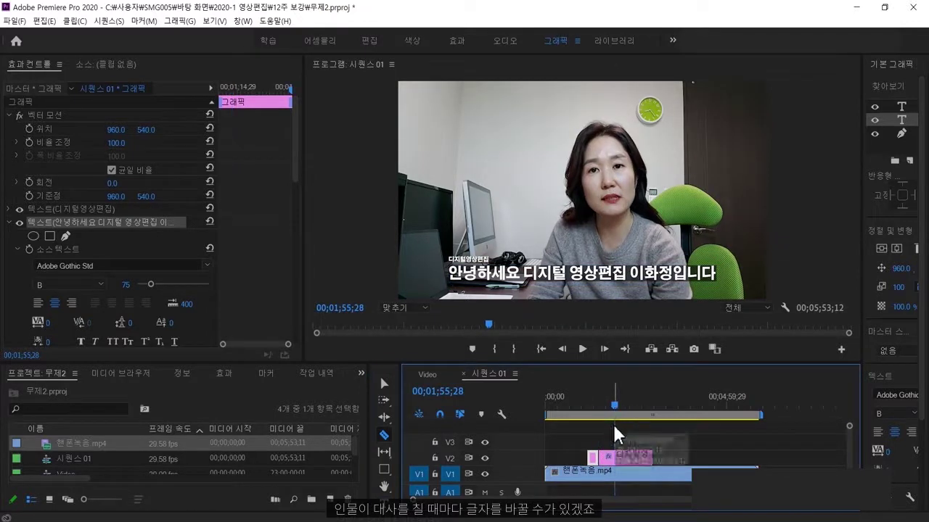
{"action": "left_click", "coordinate": [616, 408]}
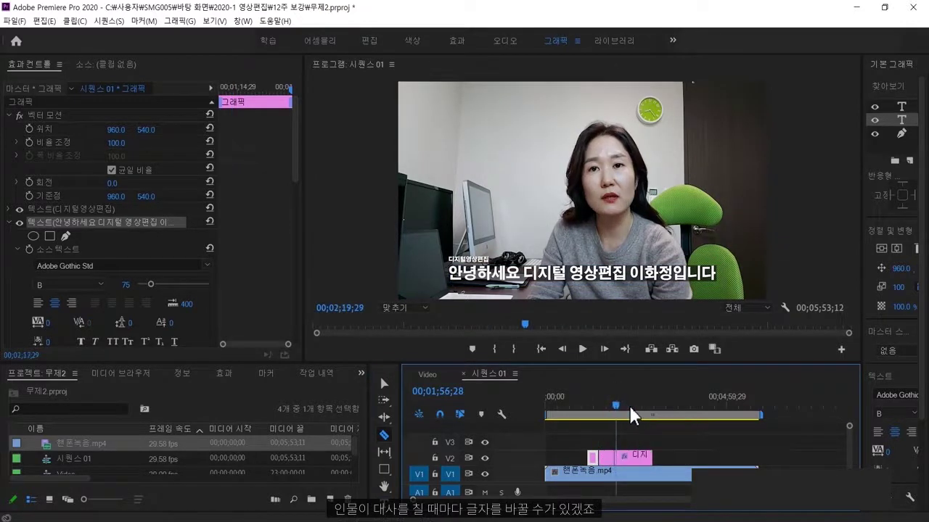
{"action": "left_click", "coordinate": [627, 457]}
{"action": "left_click", "coordinate": [602, 408]}
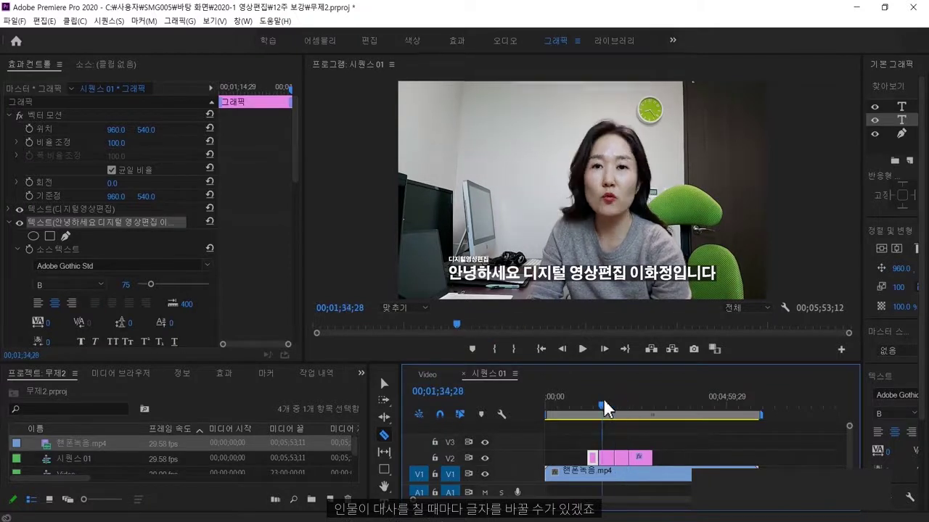
{"action": "left_click", "coordinate": [383, 383]}
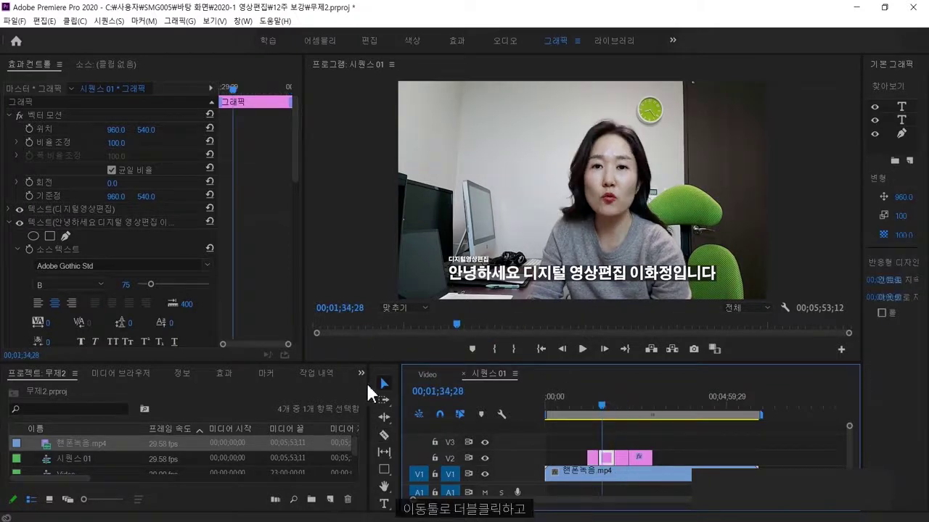
Change one piece's caption text to 박스자막입니다.
{"action": "double_click", "coordinate": [587, 272]}
{"action": "type", "text": "박스"}
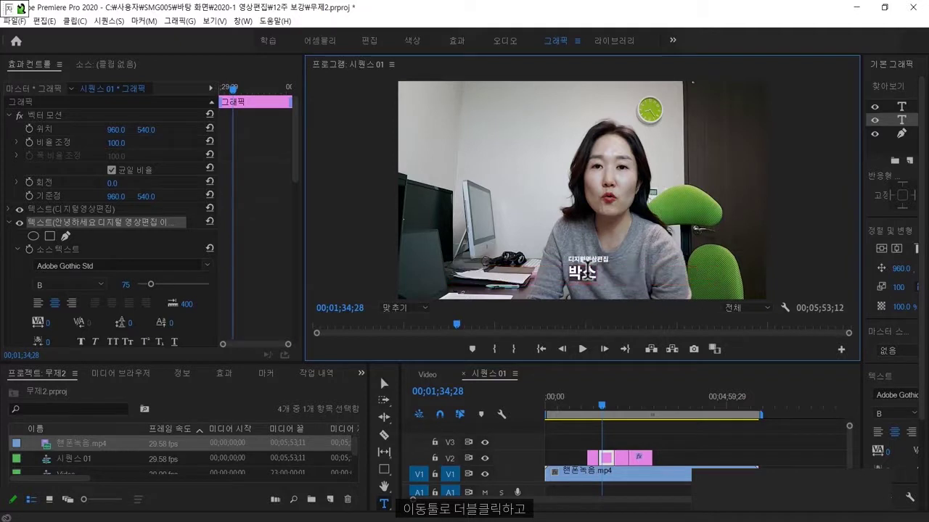
{"action": "type", "text": "자막입니"}
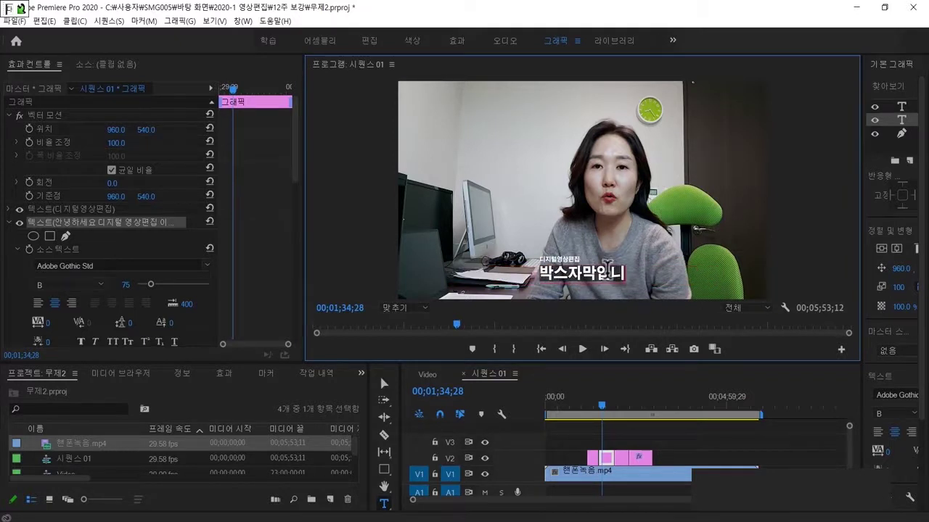
{"action": "type", "text": "다"}
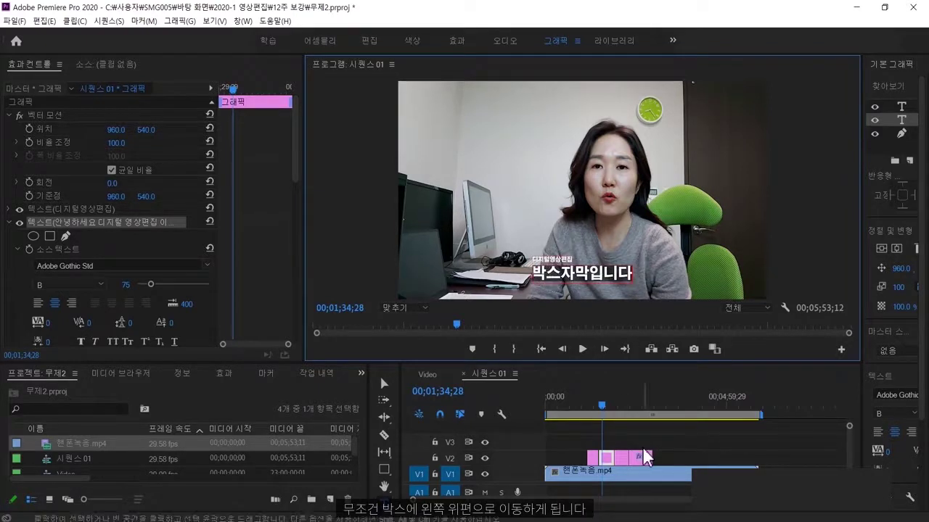
{"action": "left_click", "coordinate": [589, 407]}
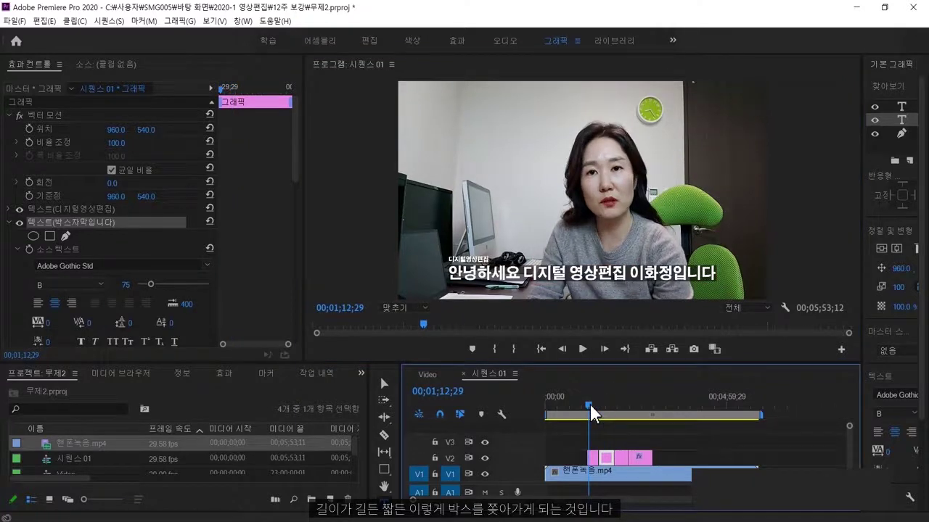
Show the 박스자막입니다 piece and widen the Essential Graphics panel to reveal its three layers.
{"action": "left_click", "coordinate": [604, 406]}
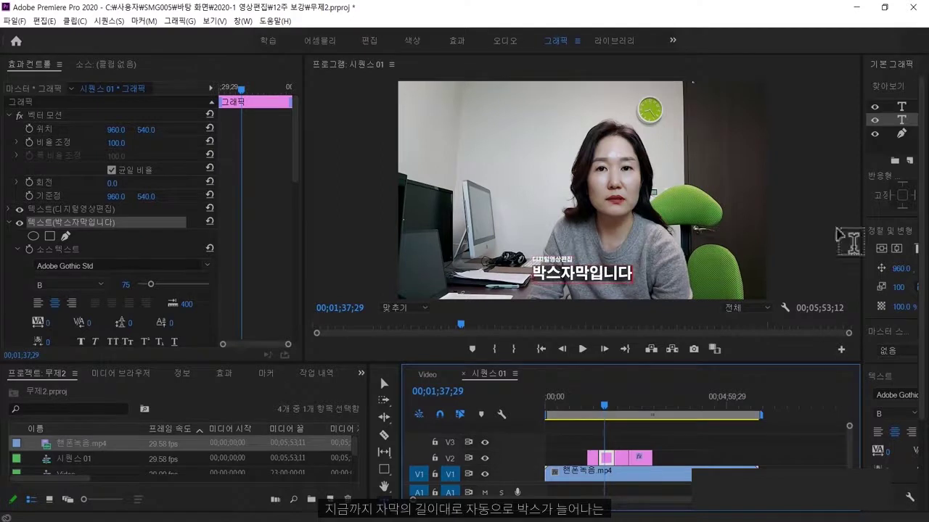
{"action": "left_click_drag", "start_coordinate": [864, 232], "coordinate": [740, 192]}
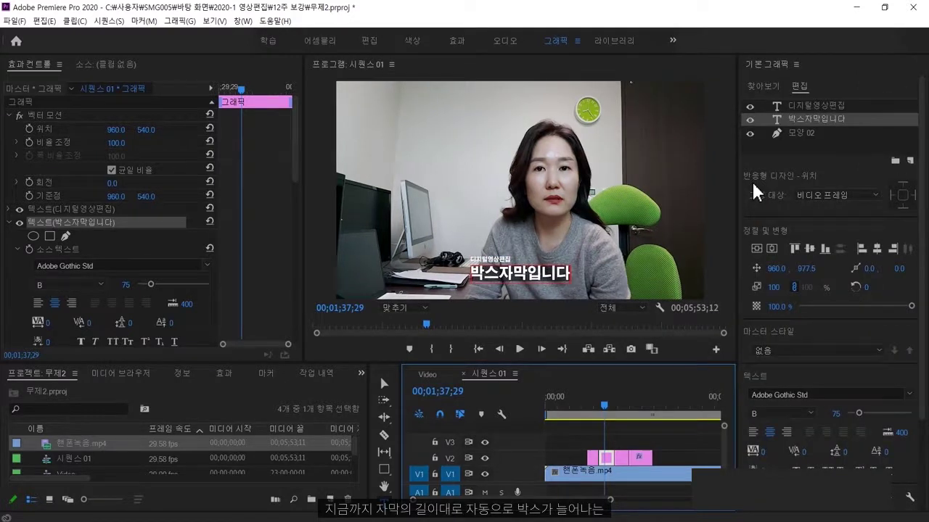